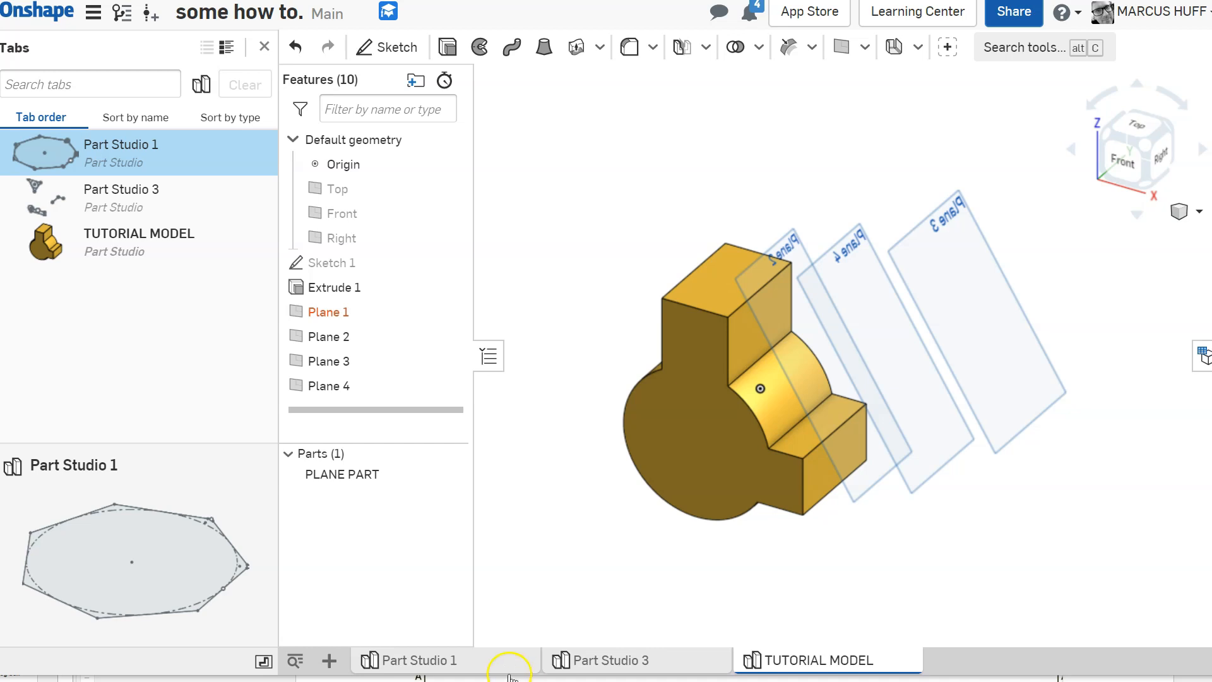
Create a drawing from a custom ANSI A-size template in inches, with border, 4 horizontal and 4 vertical zones, and no title block.
click(330, 660)
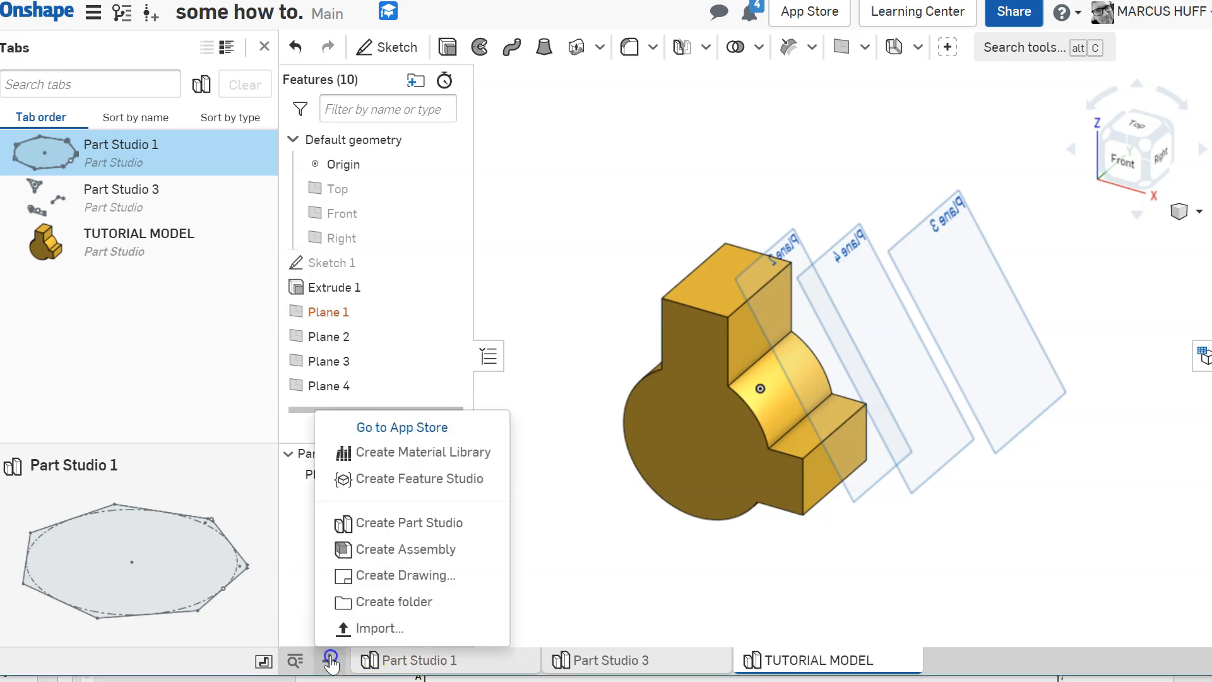
click(402, 577)
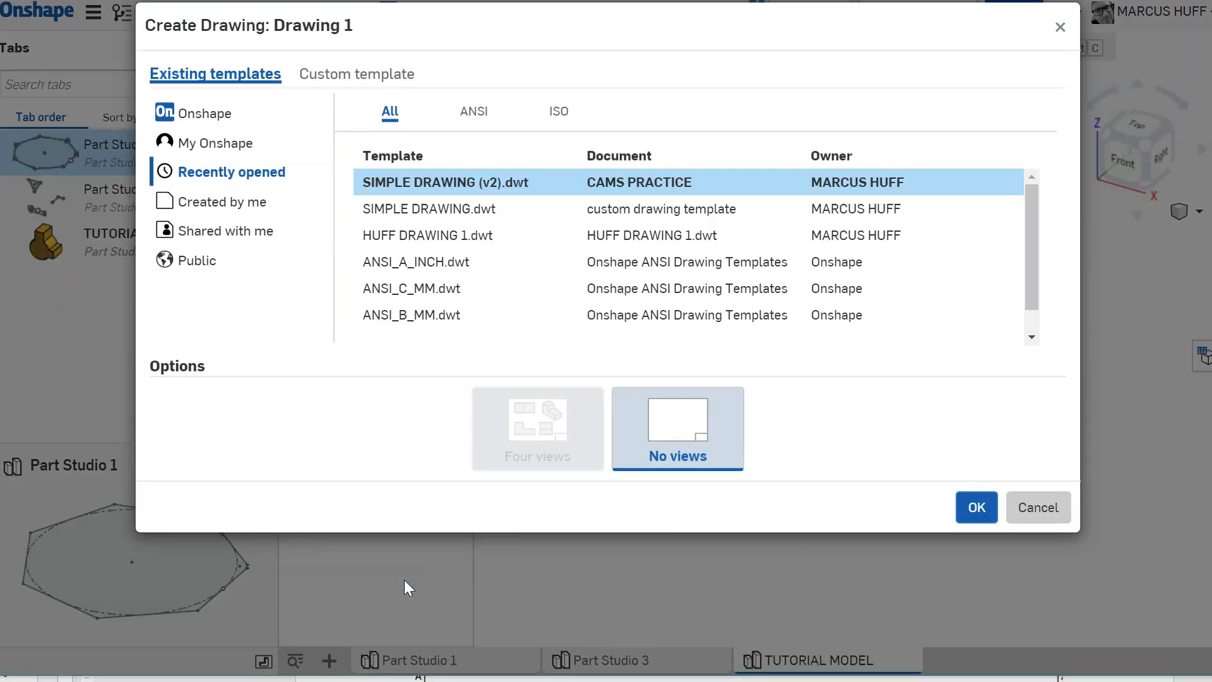
click(224, 114)
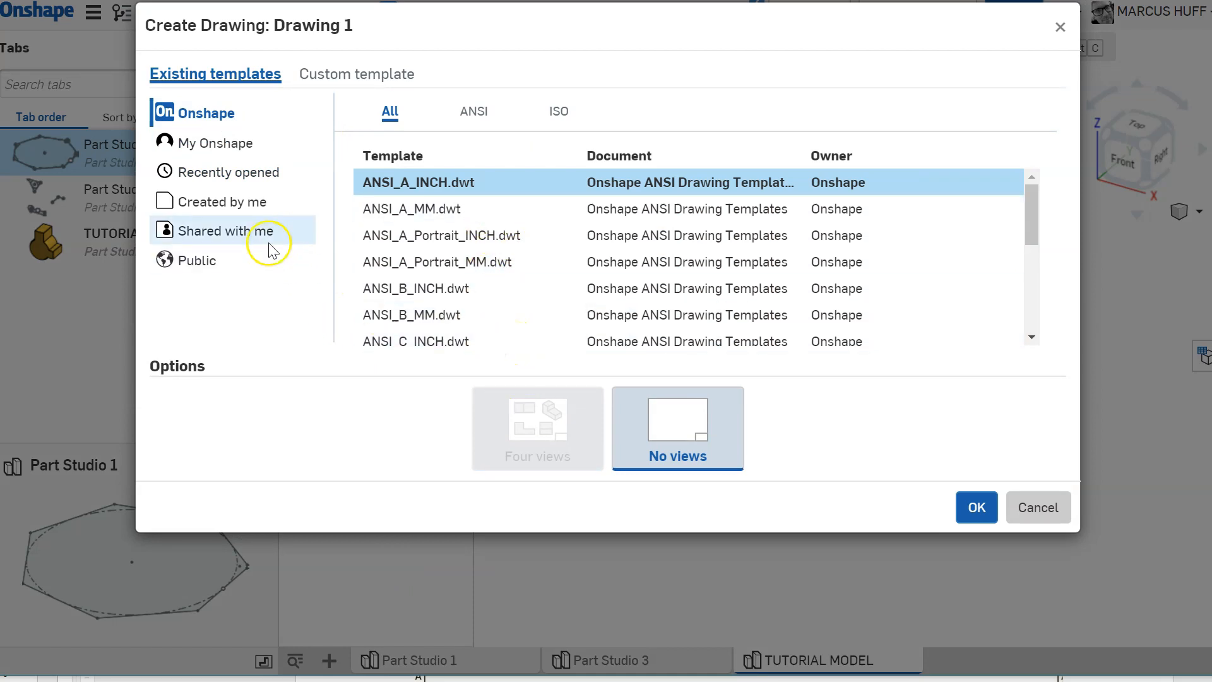
click(354, 79)
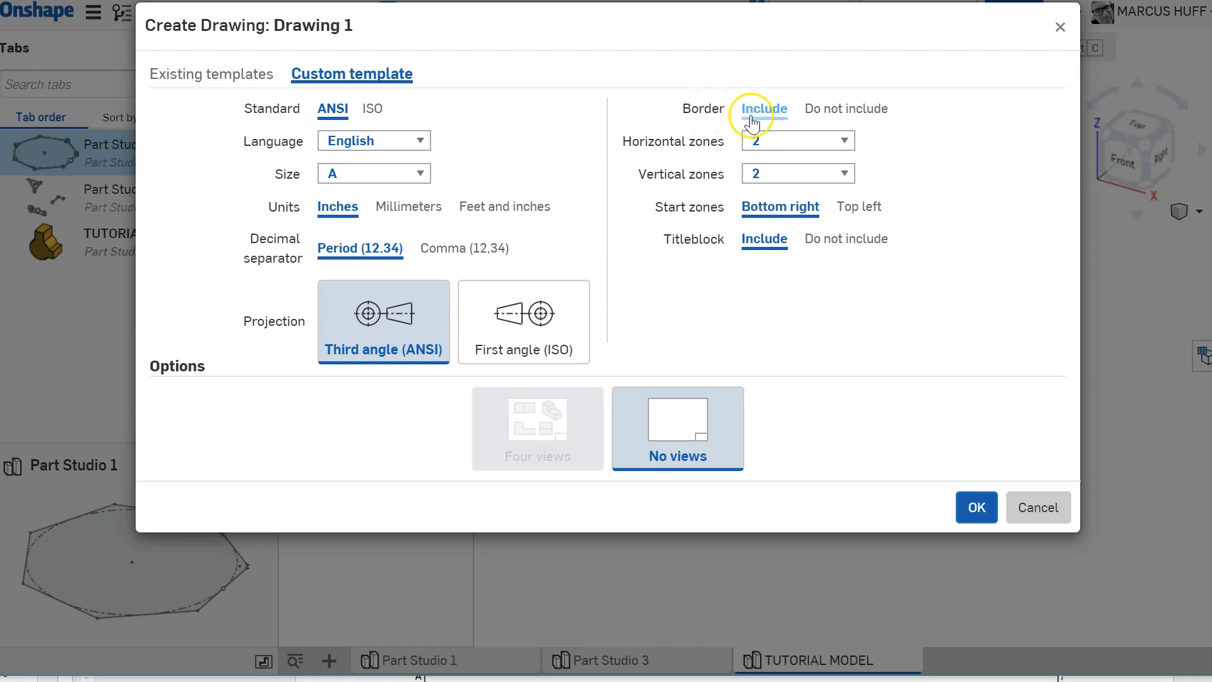
click(790, 140)
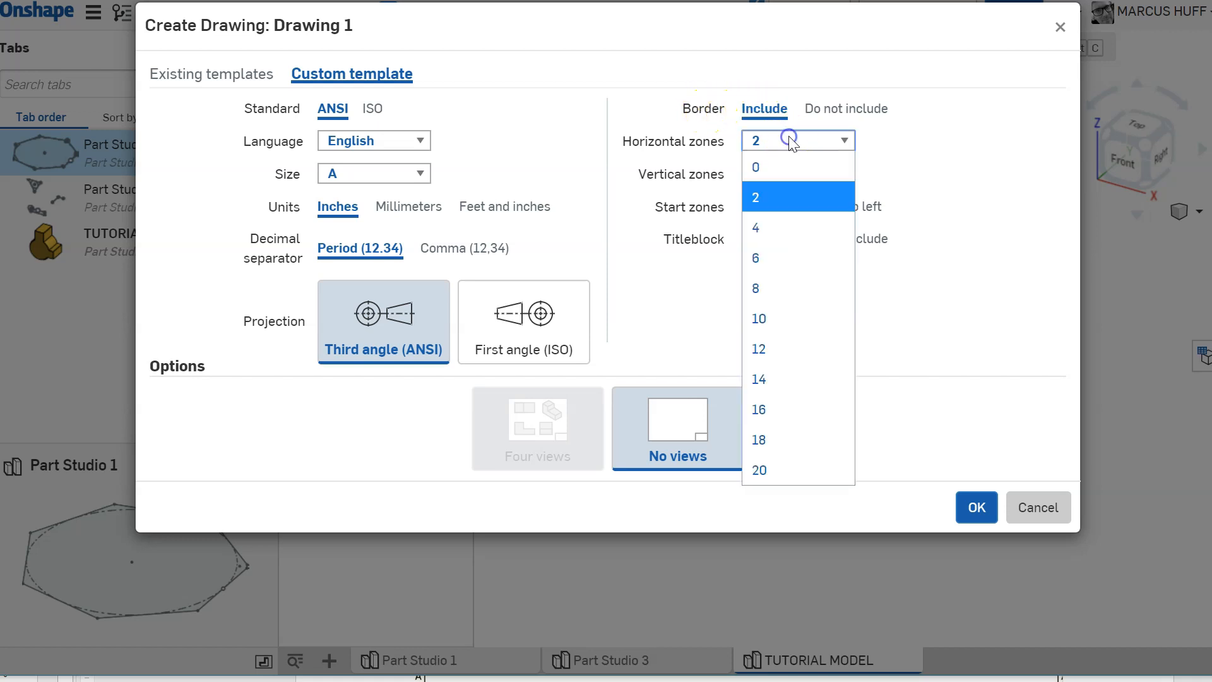
click(783, 239)
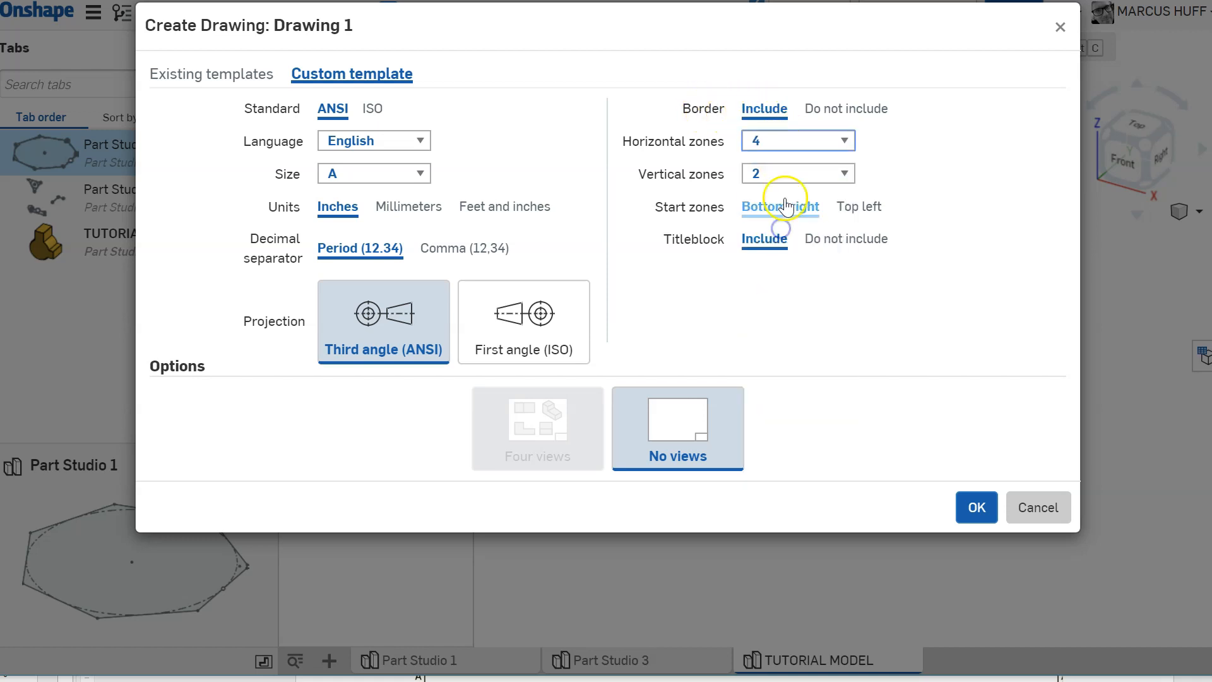
click(790, 170)
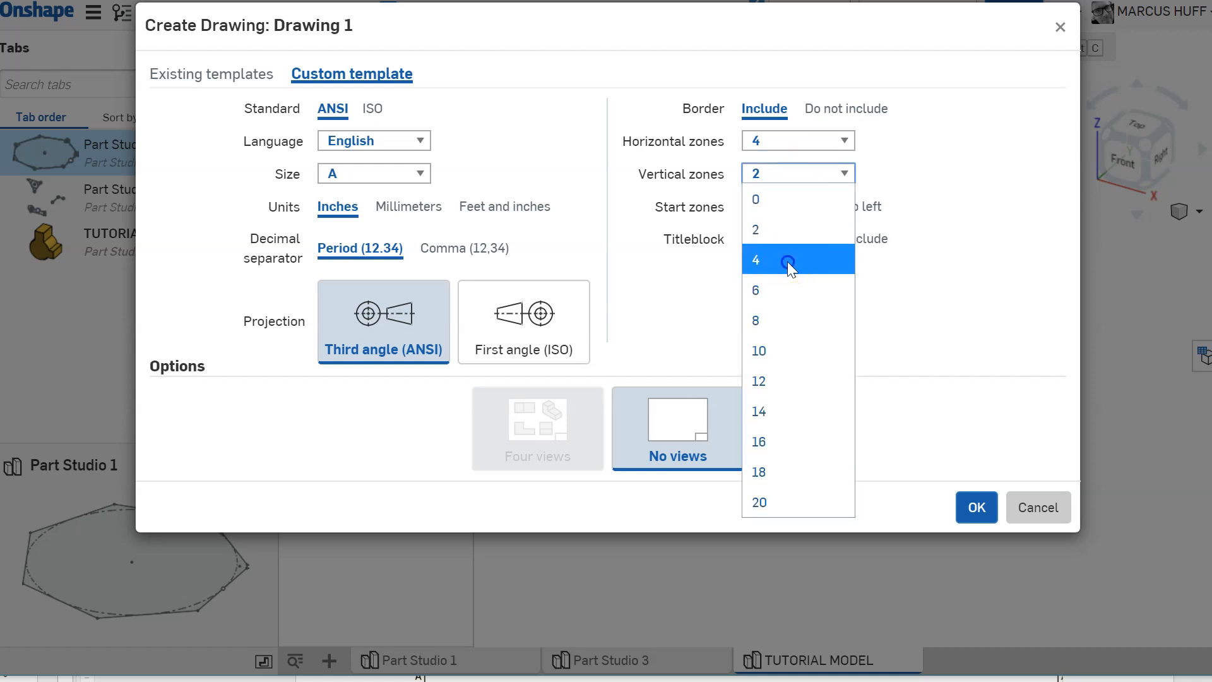
click(787, 260)
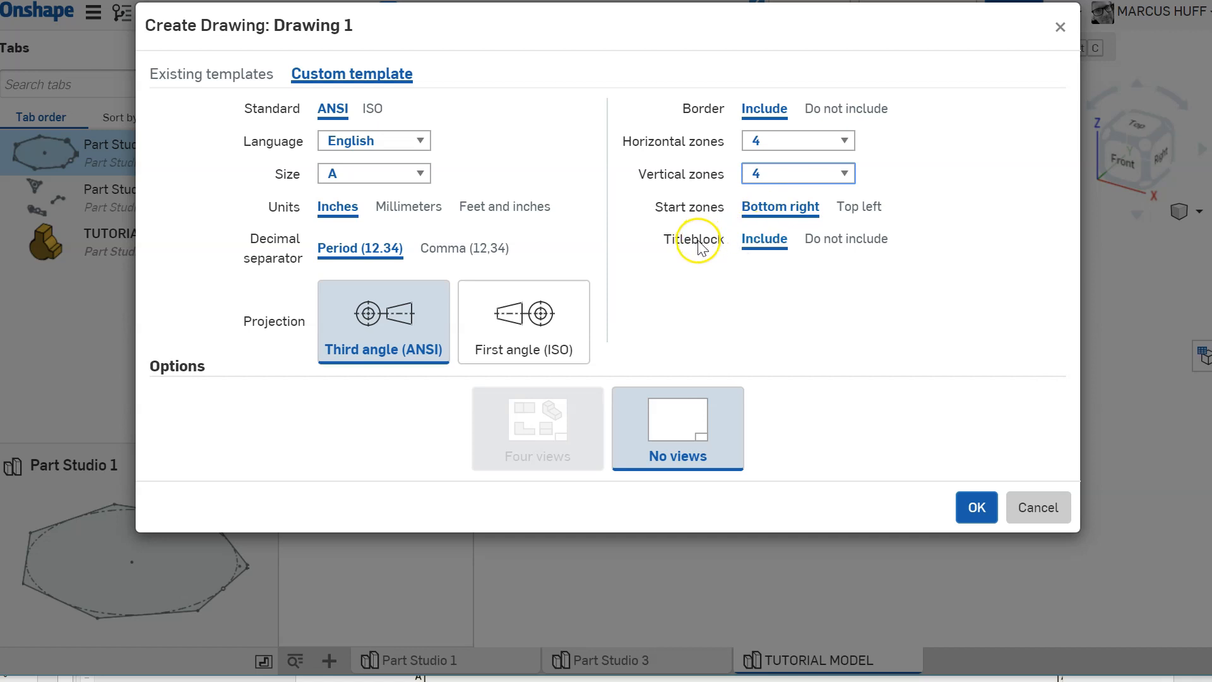
click(828, 245)
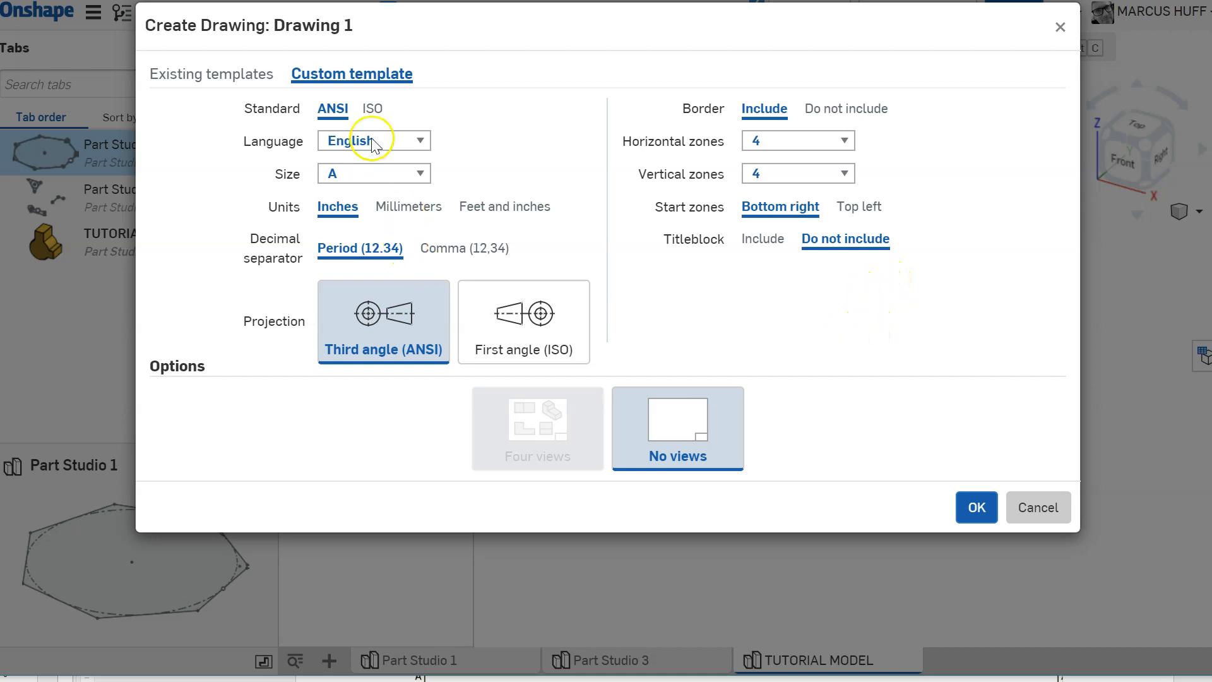
click(976, 503)
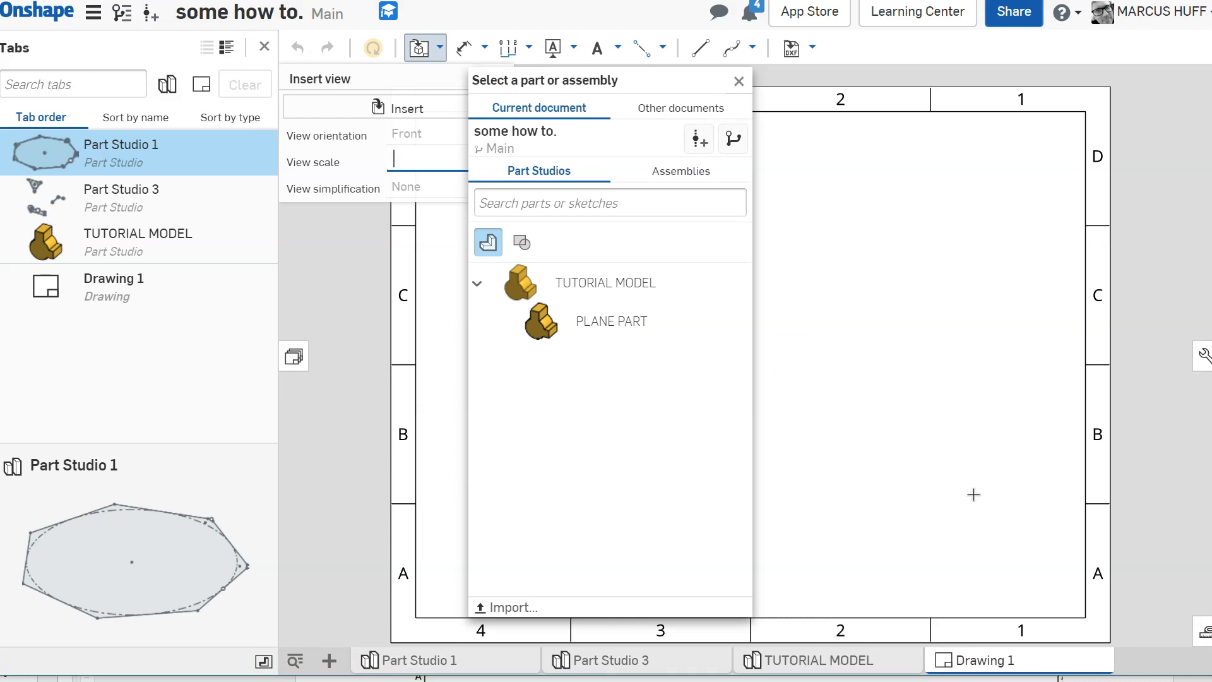
Dismiss the view insertion without placing a part and close the tab manager.
click(738, 86)
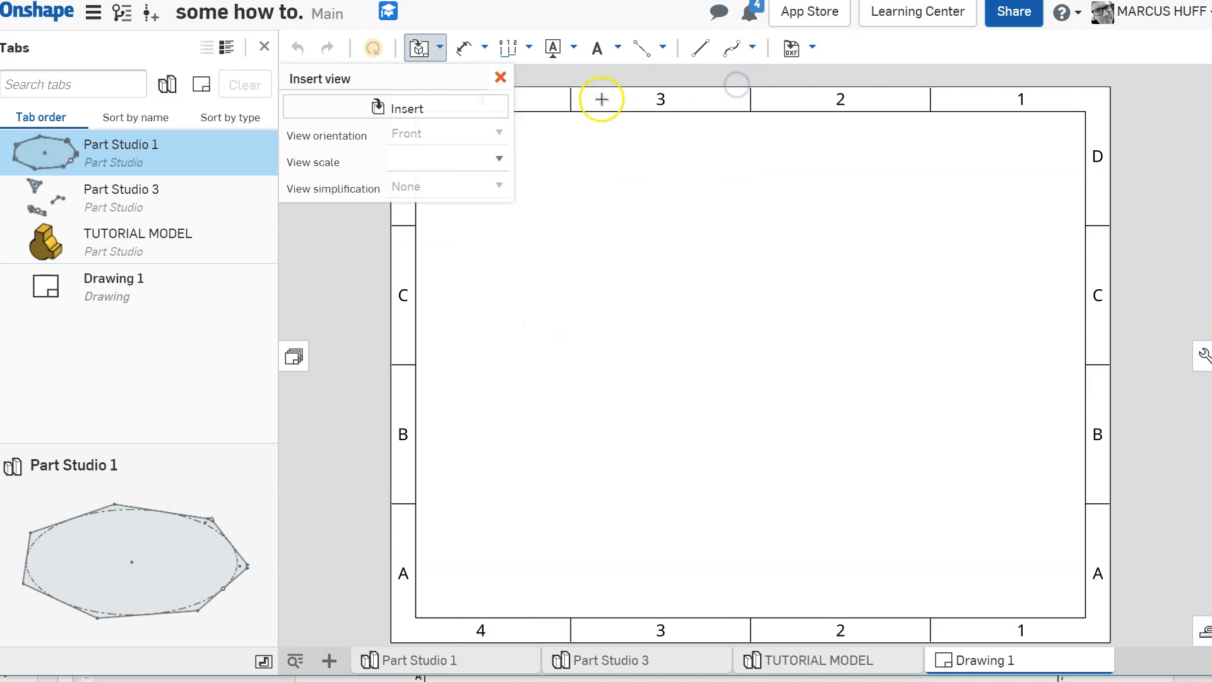
click(502, 77)
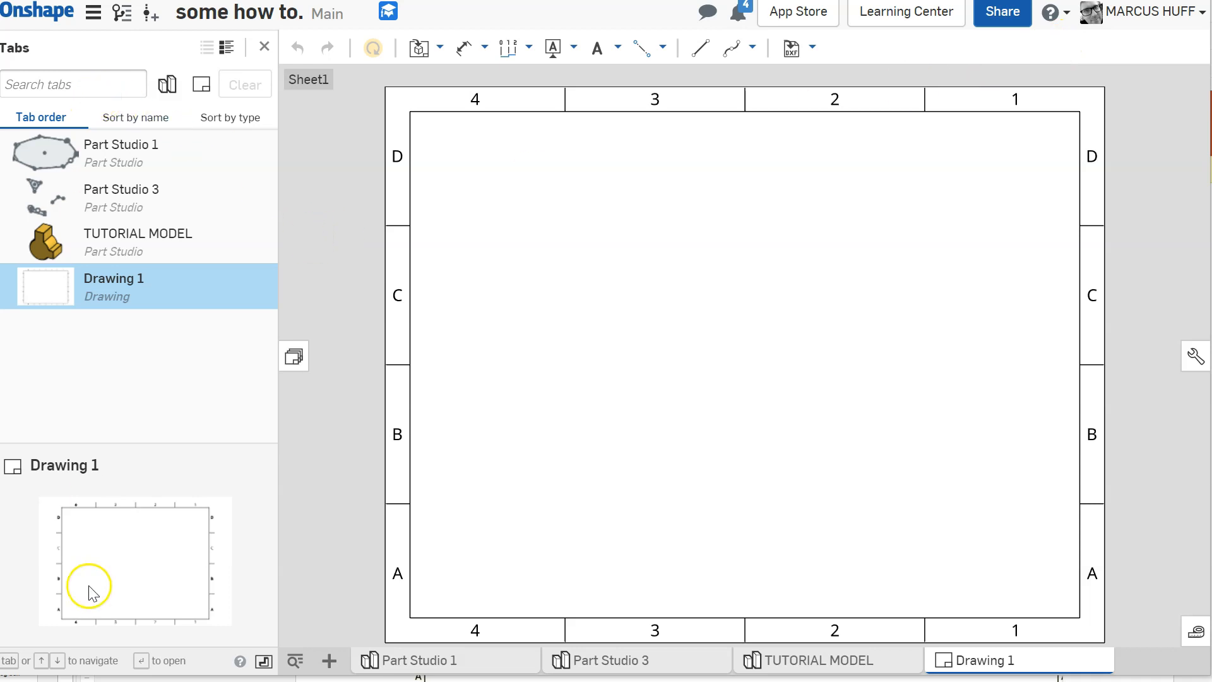
click(264, 49)
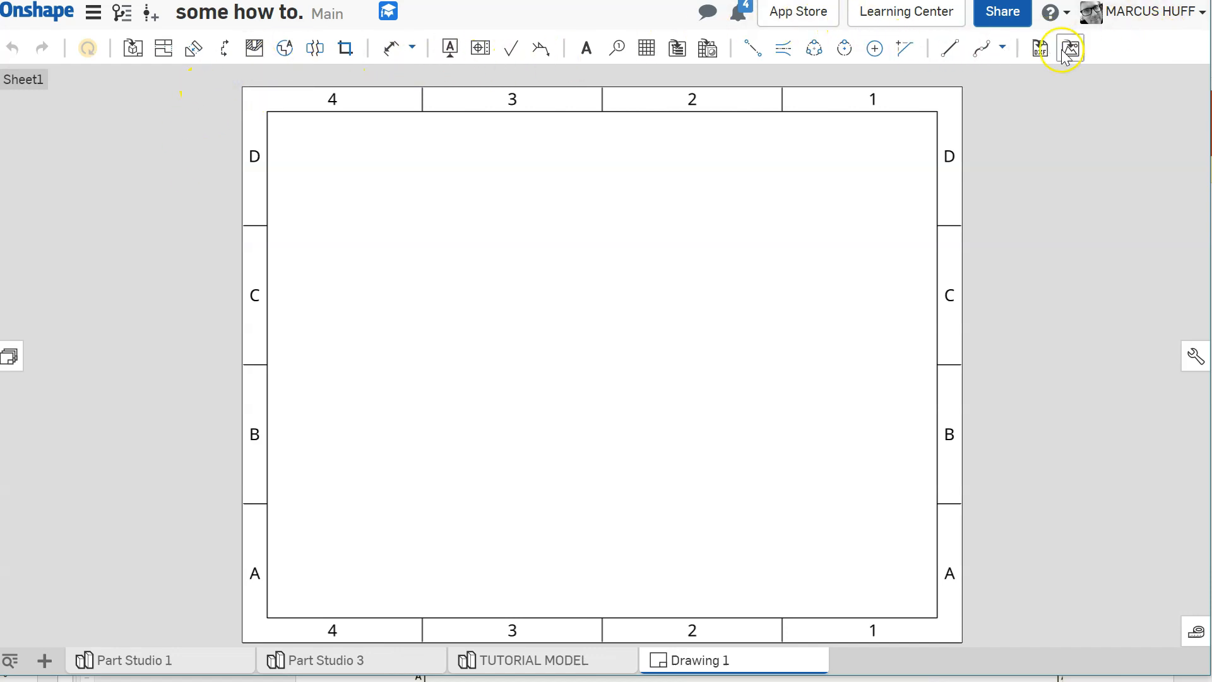
Insert a table with 2 rows and 3 columns on the sheet, using its lower-left corner as the fixed corner.
click(647, 51)
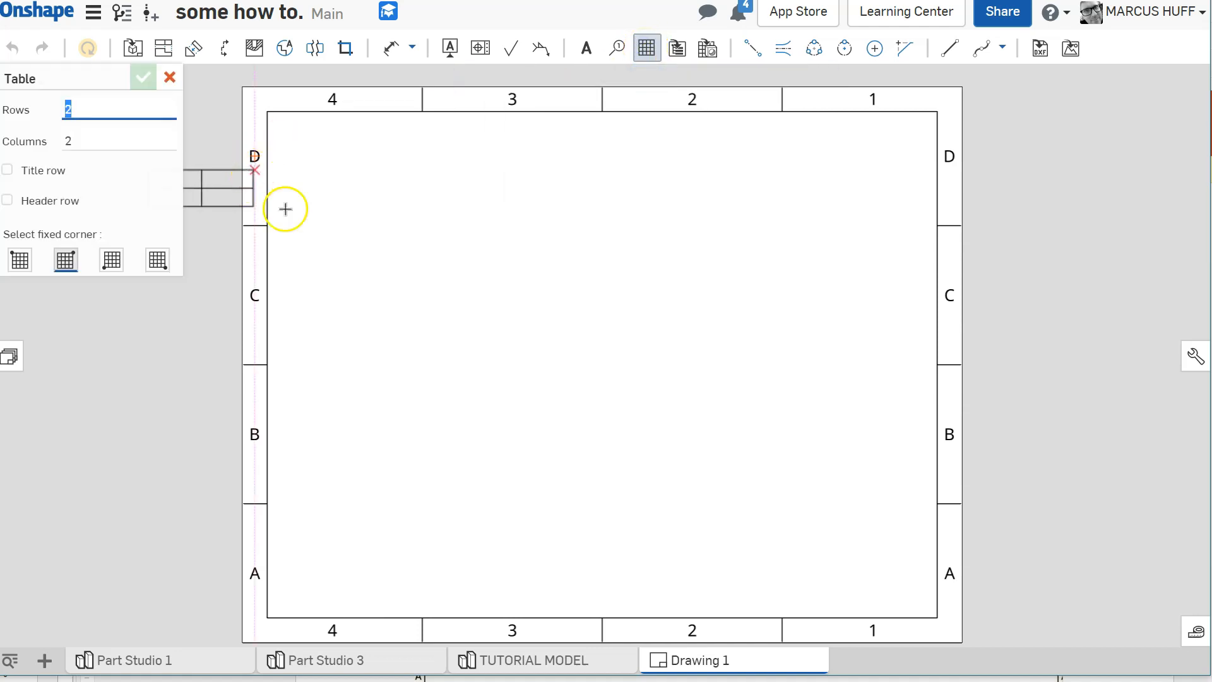
key(Tab)
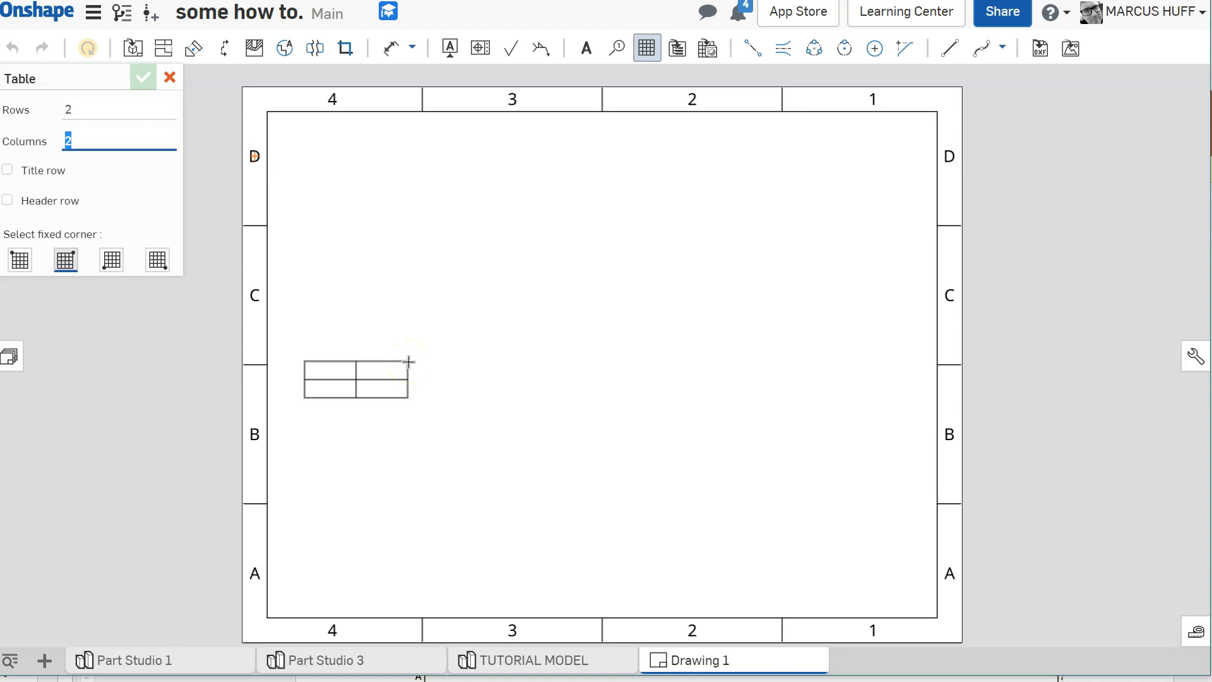
text(3)
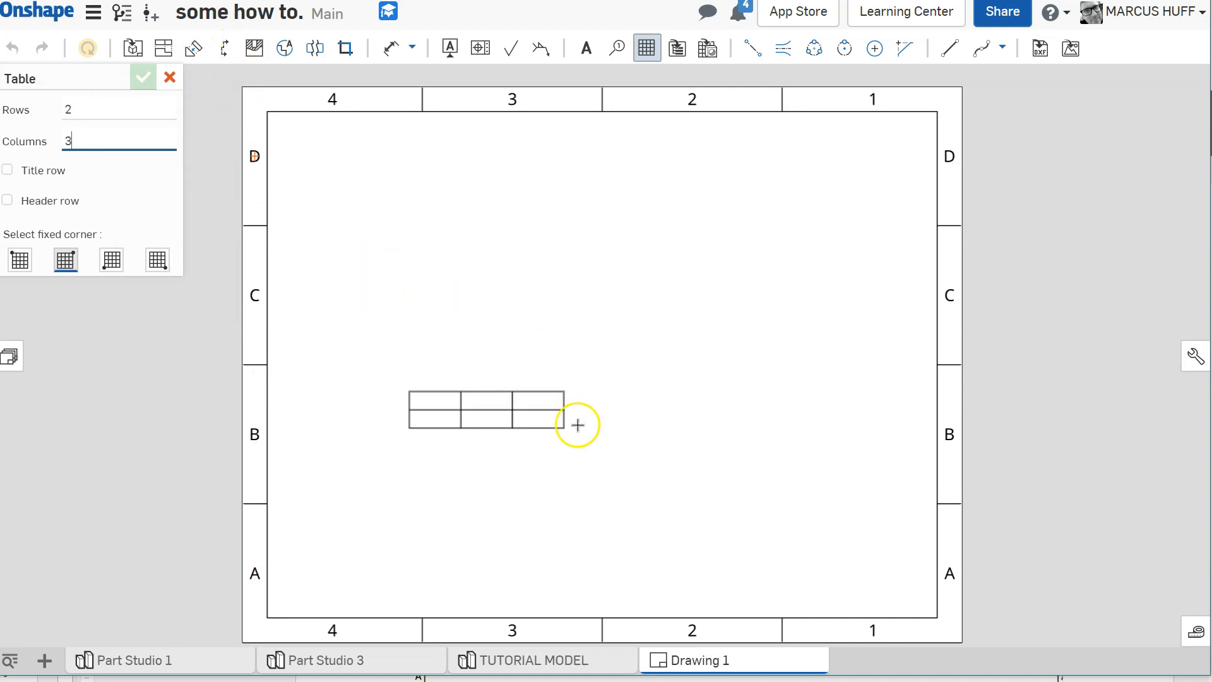
click(623, 464)
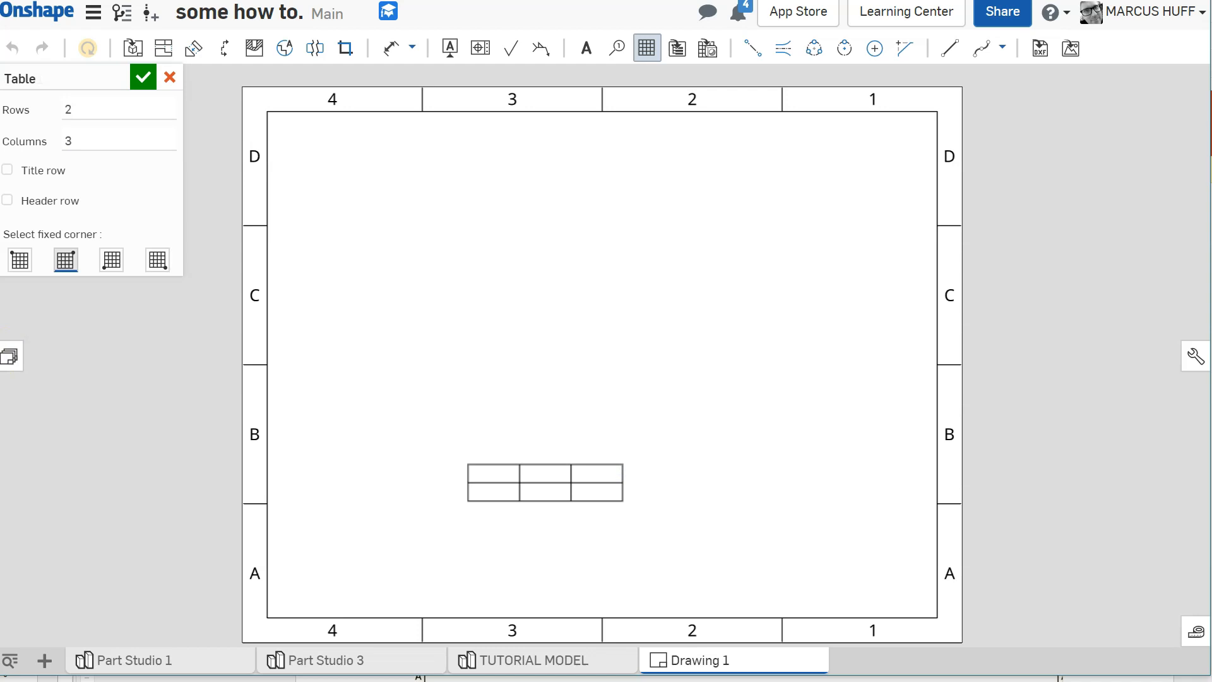
click(110, 260)
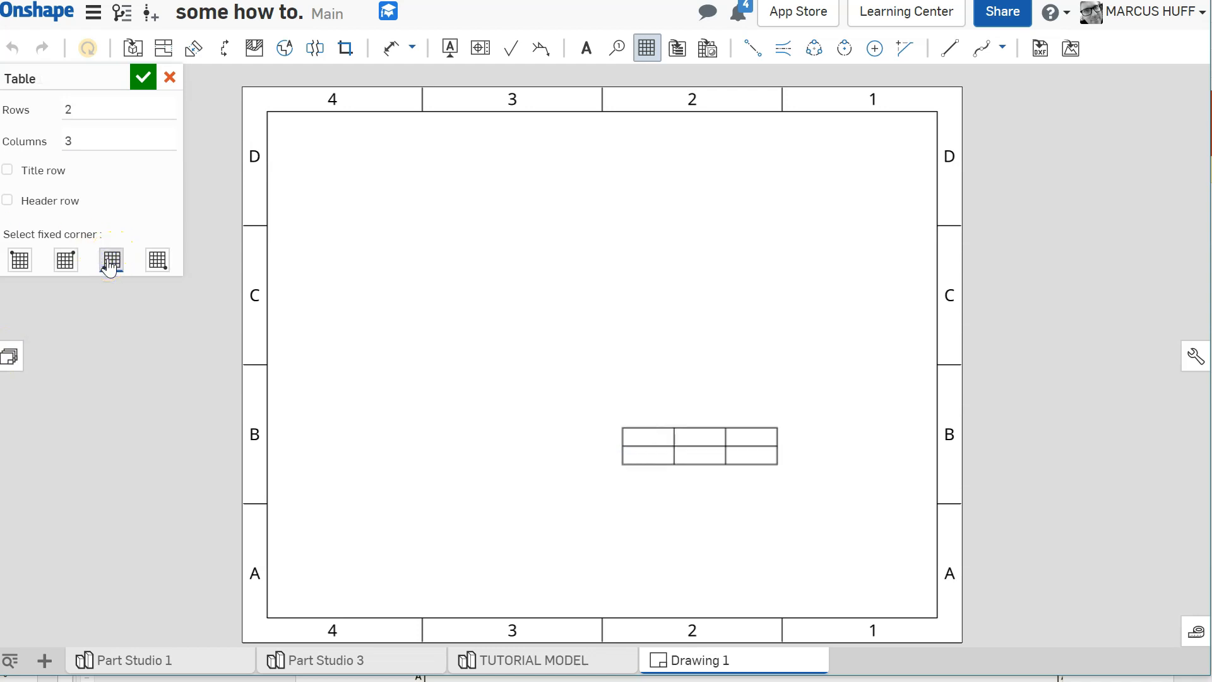
click(142, 77)
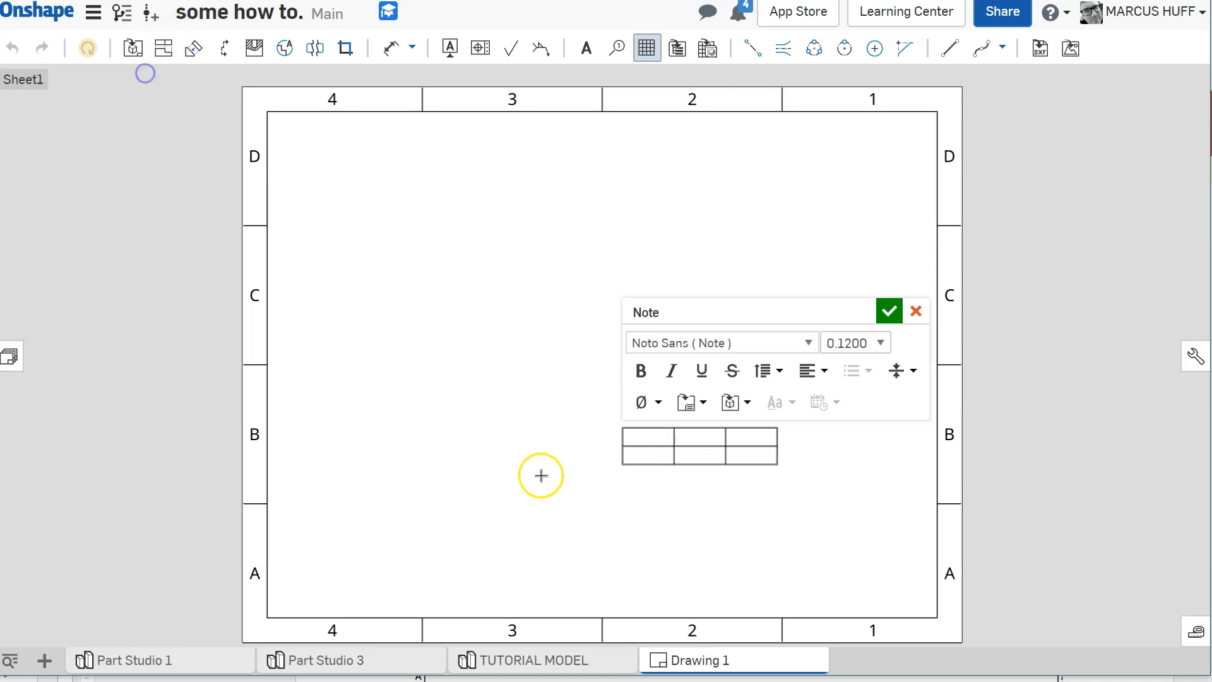
click(646, 480)
Move the table into the lower-left corner of the drawing border and stretch it to the right border line.
click(687, 441)
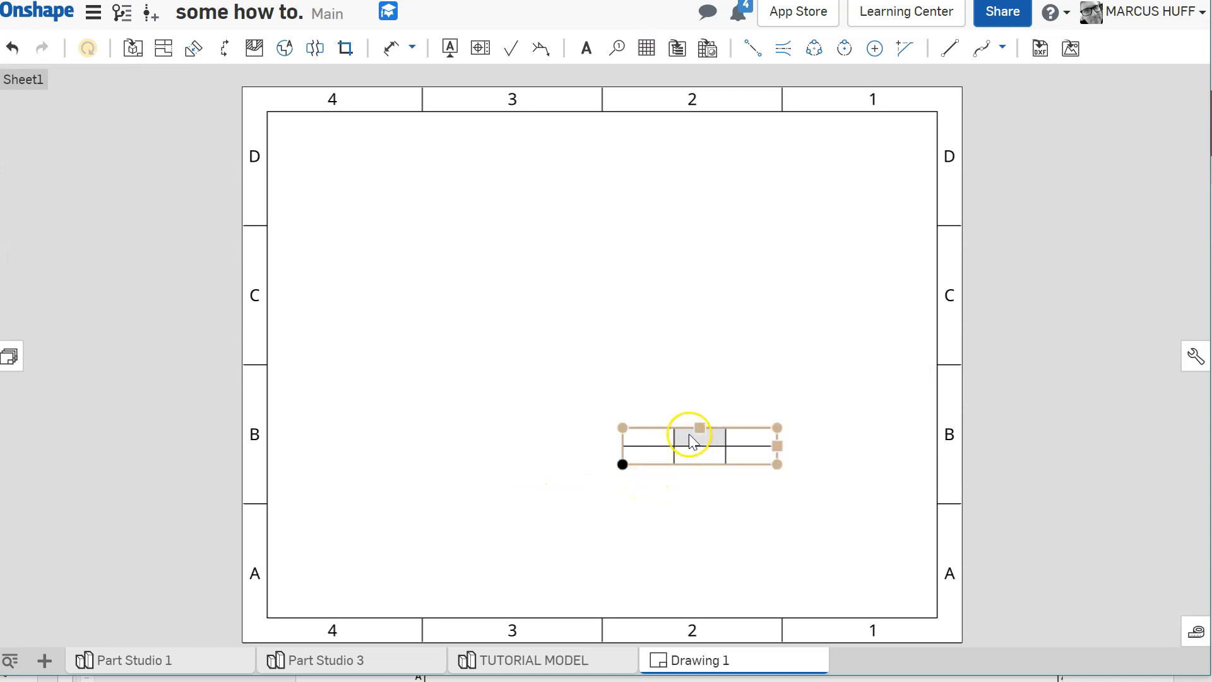
click(630, 475)
click(620, 461)
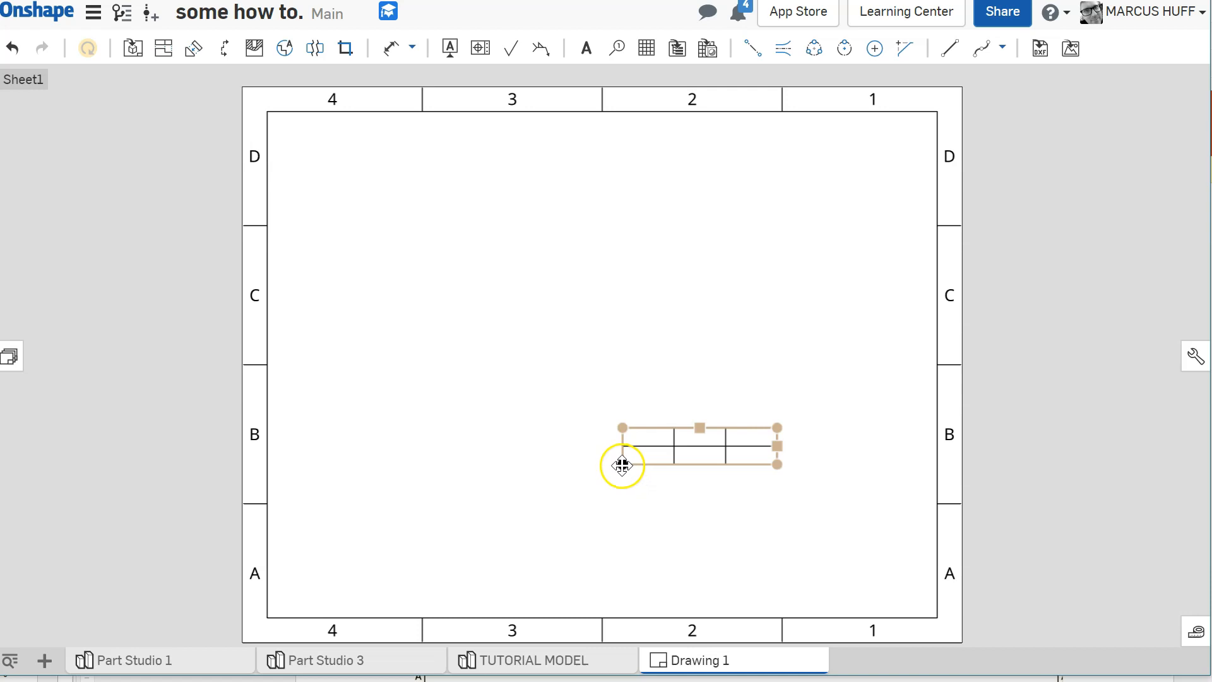
drag(625, 465, 269, 617)
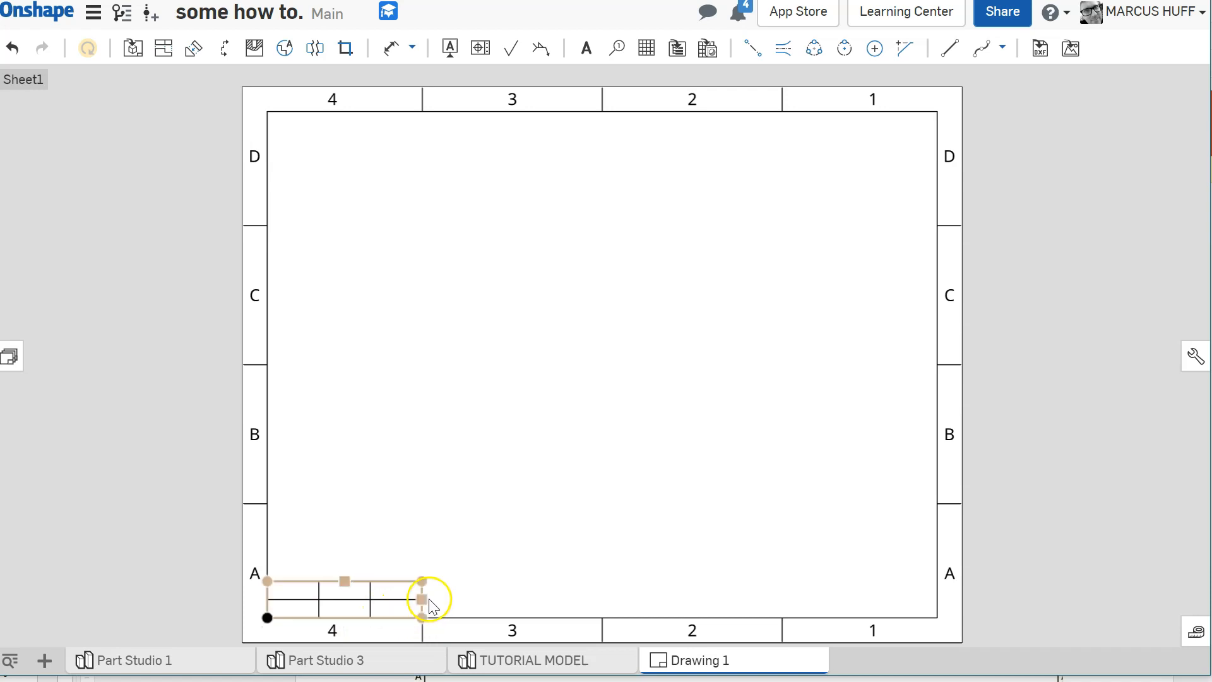
drag(422, 600, 936, 587)
click(1128, 544)
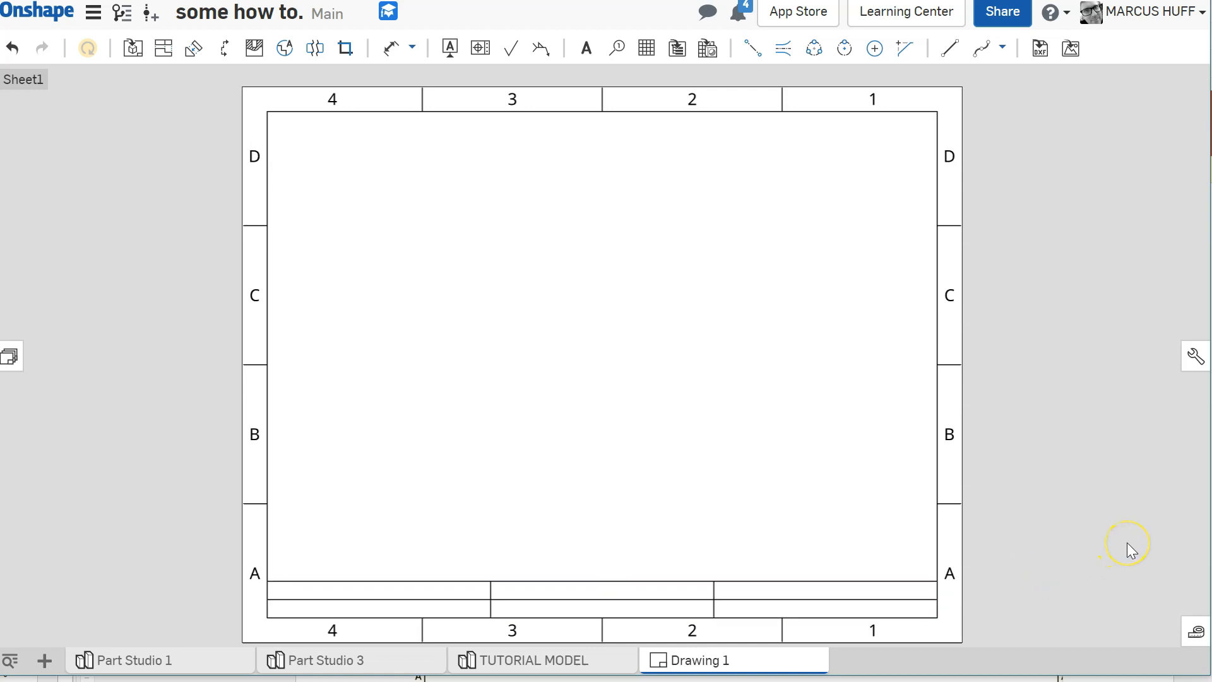
Label the table's upper-left cell "NAME:" and insert the "Drawing drawn by" property after it.
click(318, 617)
click(313, 586)
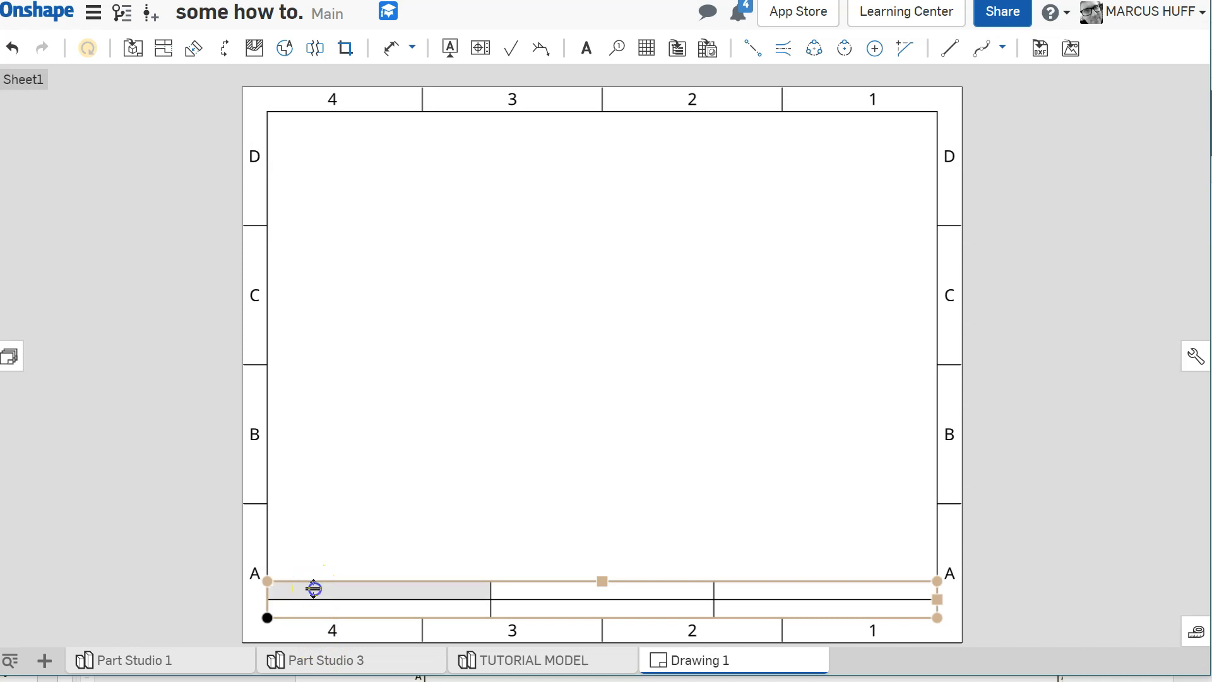
double_click(315, 589)
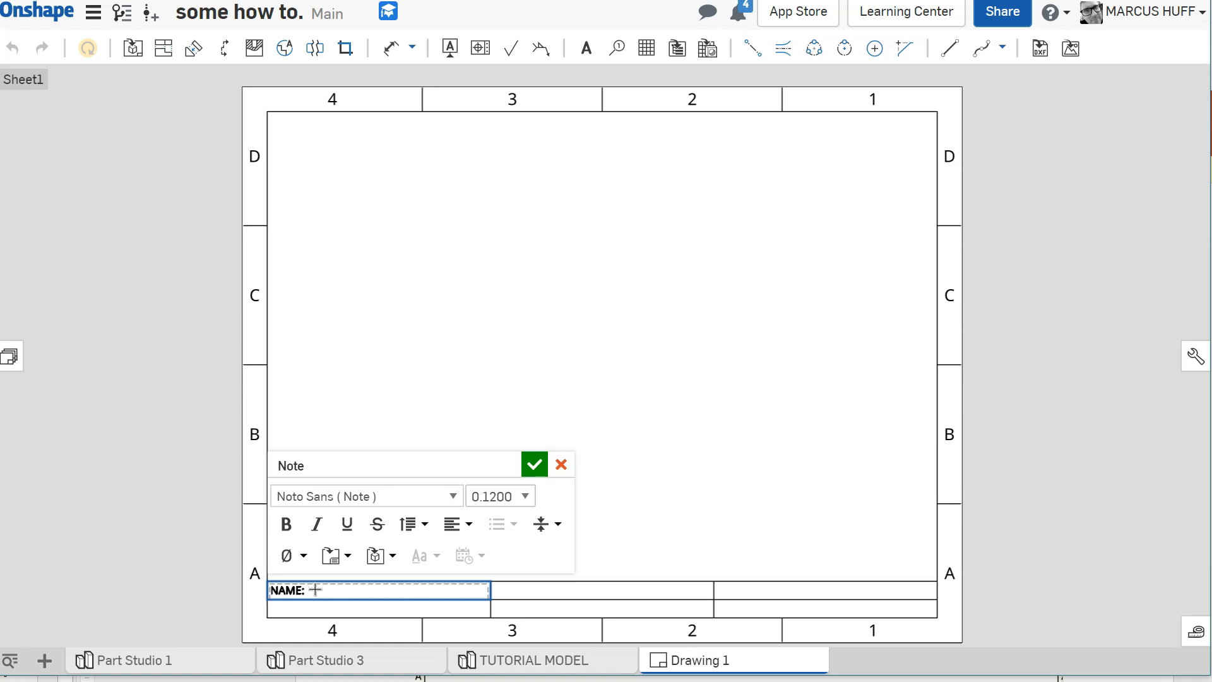
click(344, 557)
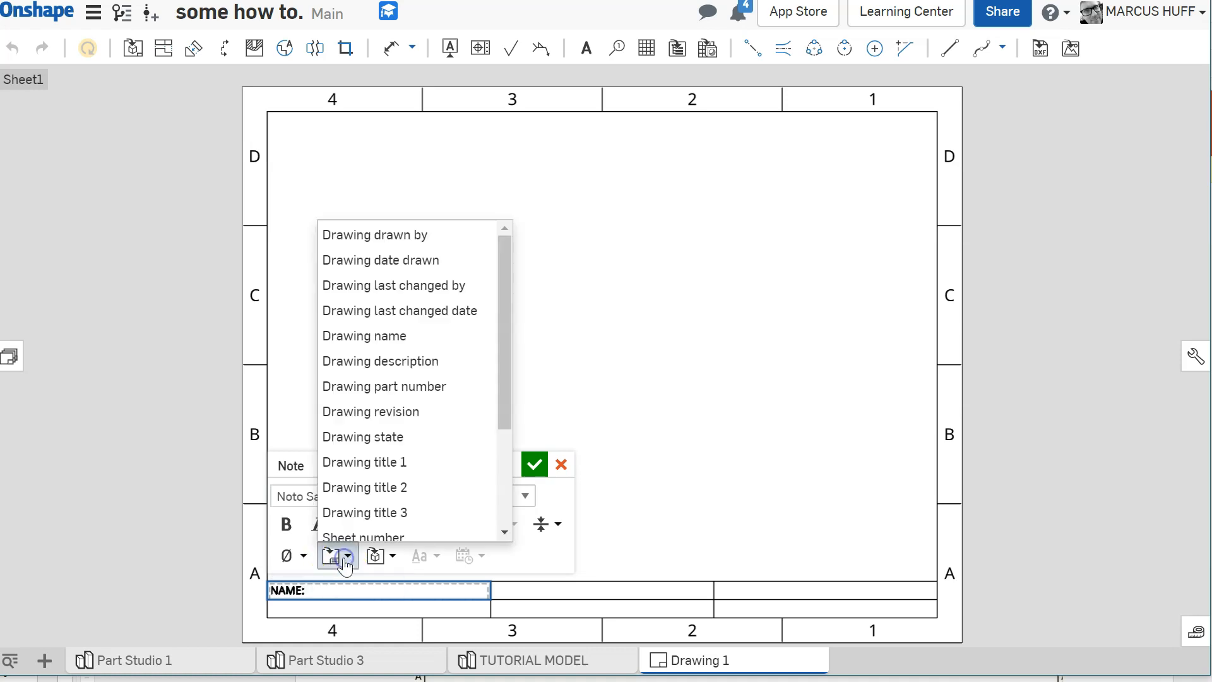
click(436, 236)
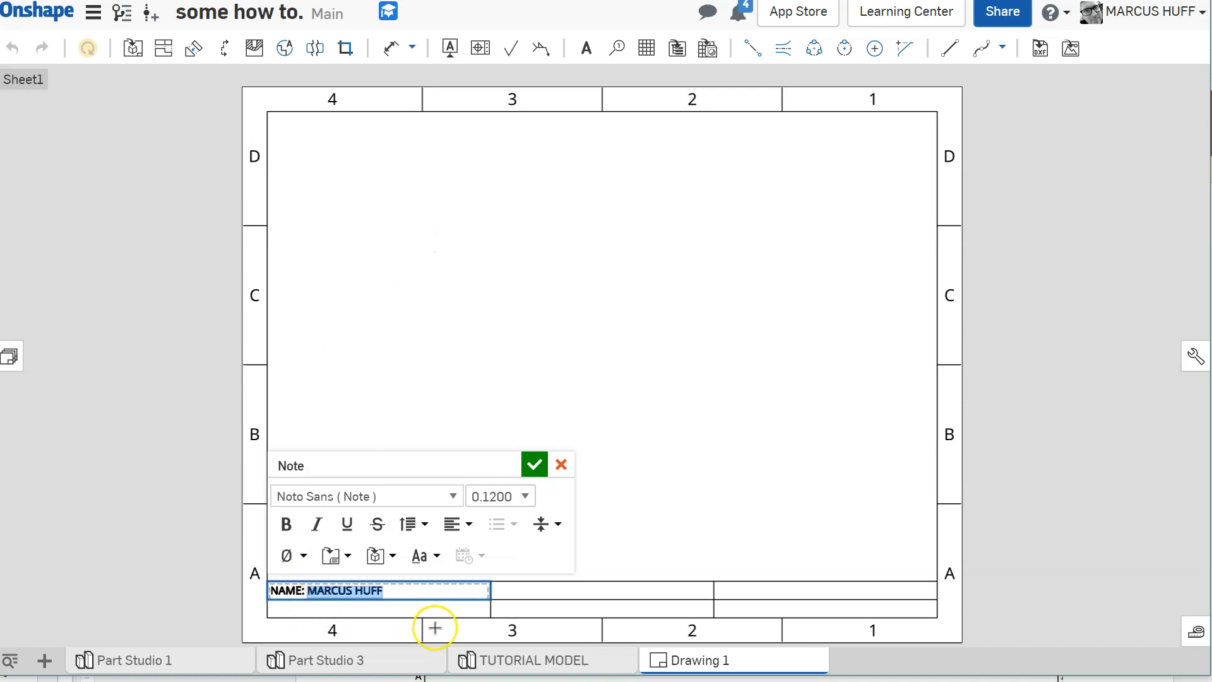
Label the table's lower-left cell "DATE:" and insert the "Drawing date drawn" property after it.
click(377, 611)
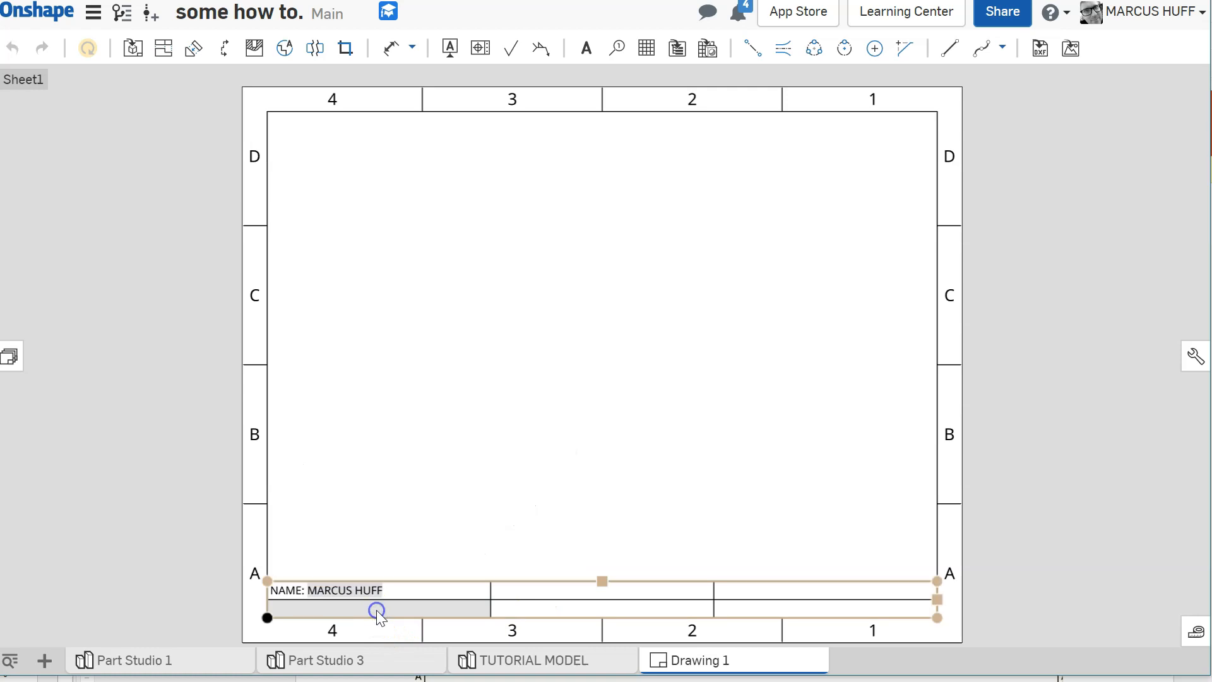
double_click(377, 610)
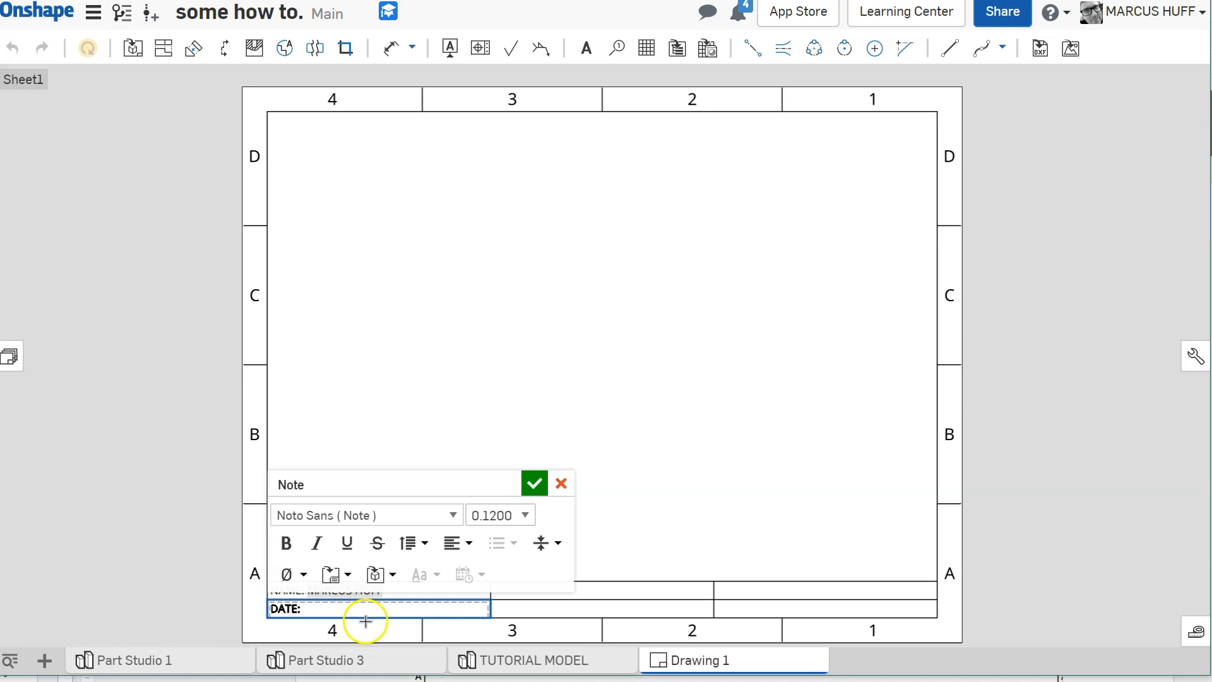
click(346, 576)
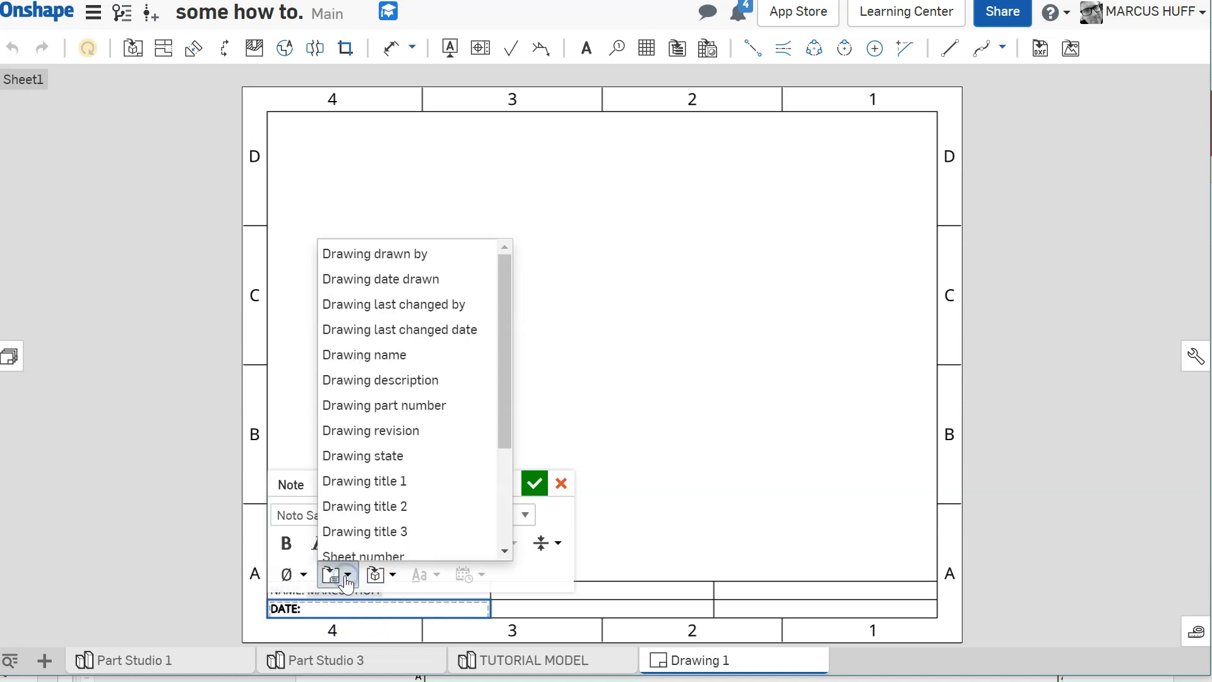
click(425, 282)
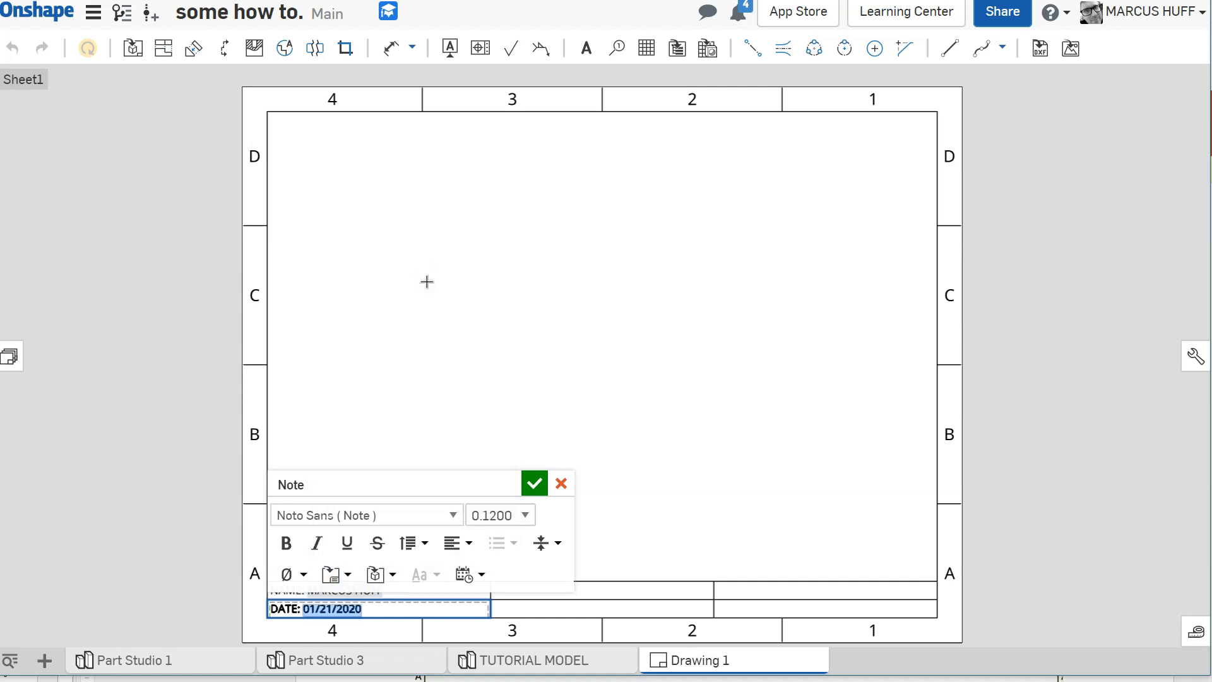
click(483, 354)
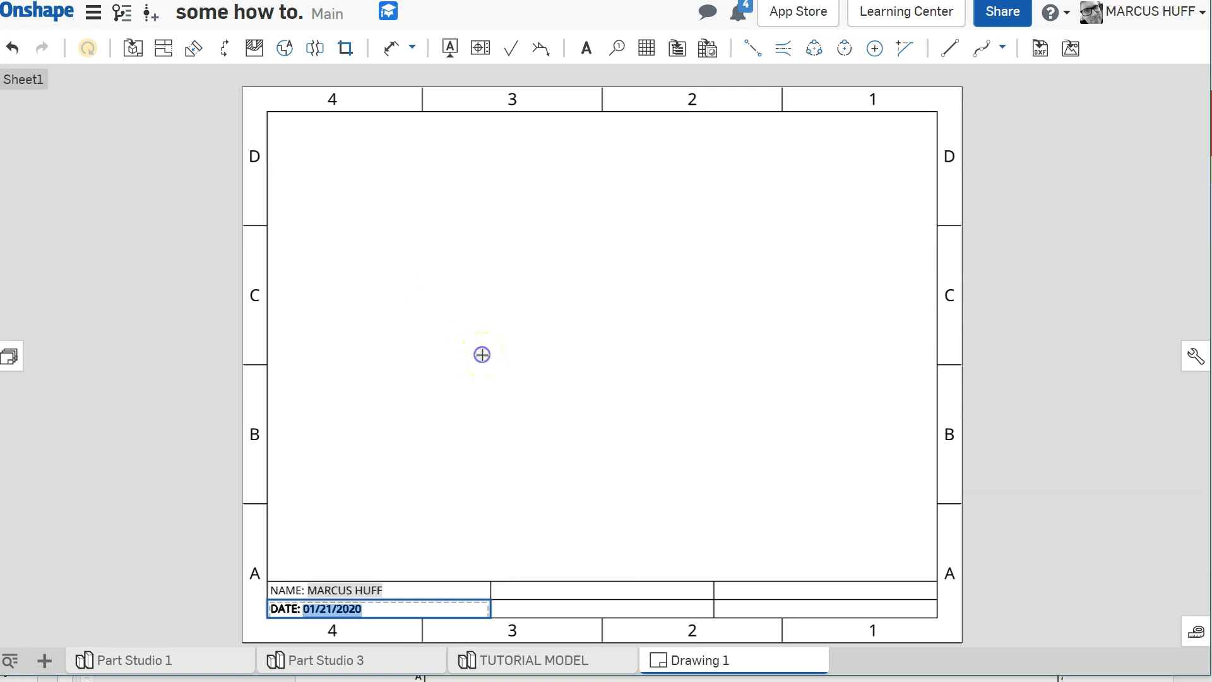
Label the table's lower-middle cell "DRAWING:" and insert the "Drawing name" property after it.
double_click(547, 609)
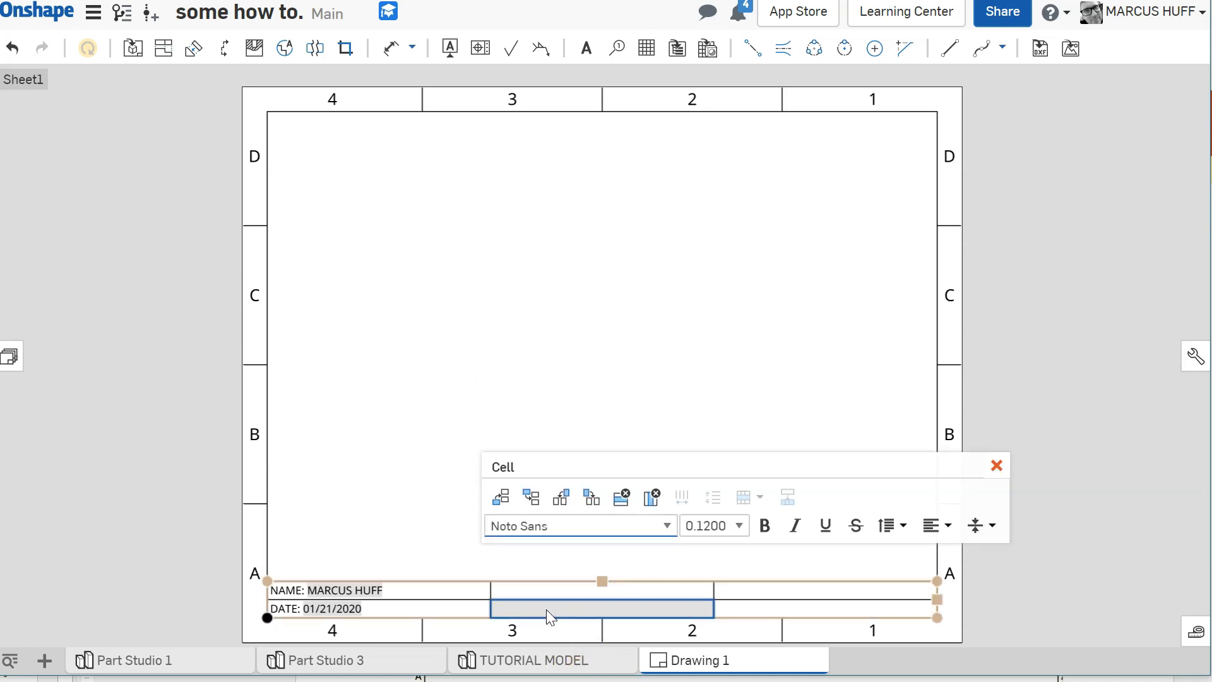
double_click(547, 608)
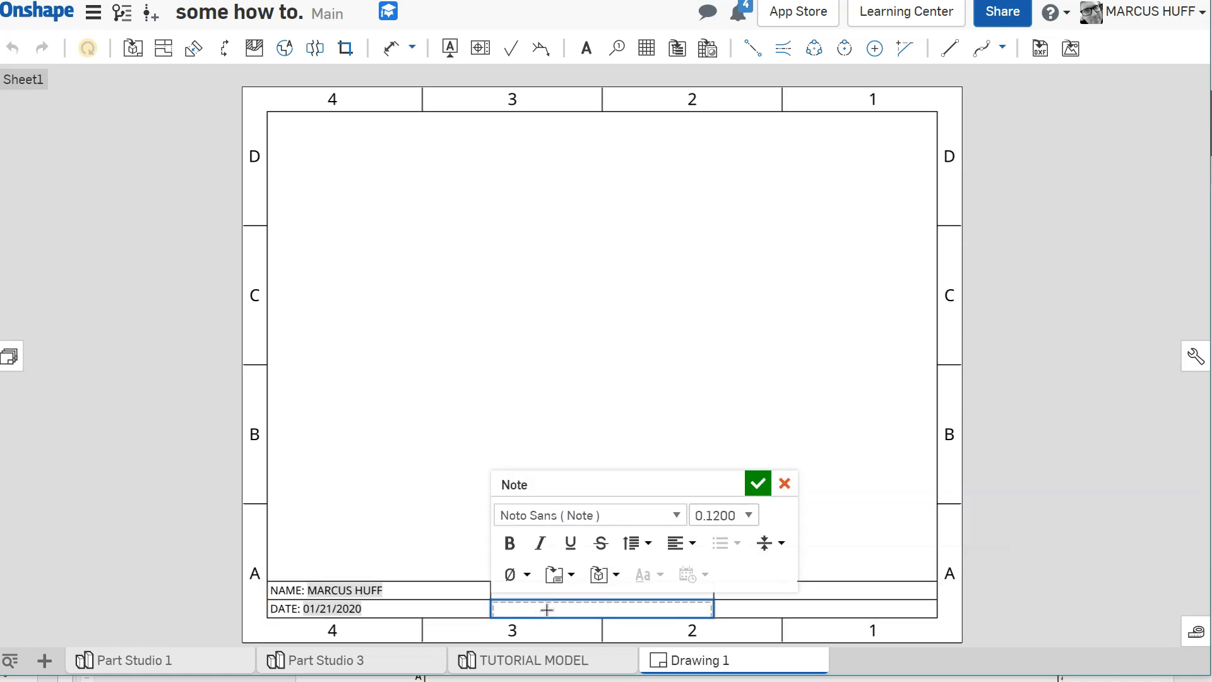
text(DRAWING:)
click(561, 577)
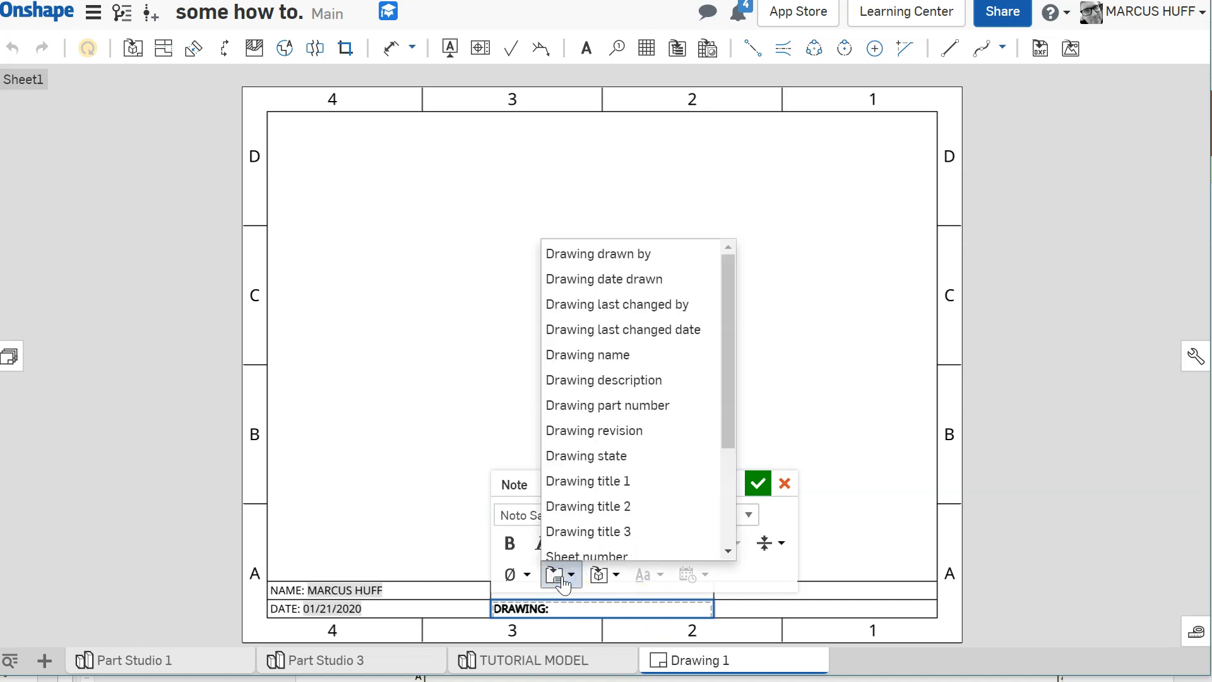
click(606, 355)
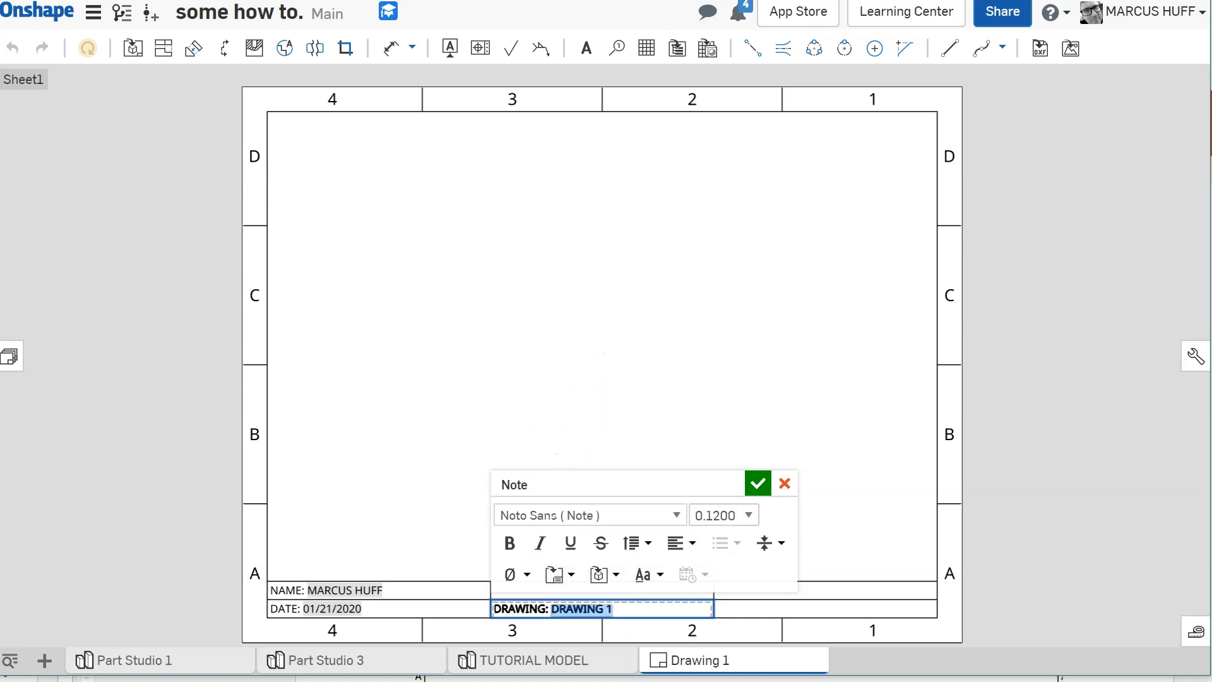
mouse_move(720, 668)
click(466, 321)
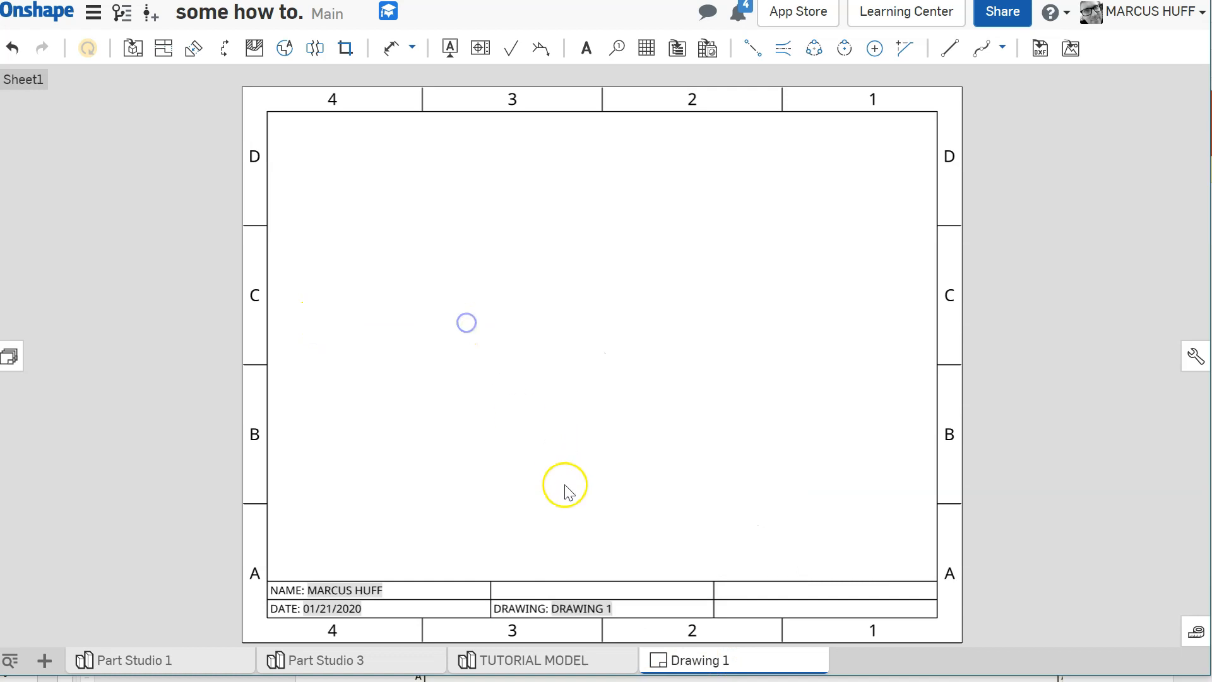
Rename the Drawing 1 tab as "TWO EXAMPLE" and let the title block's drawing name update.
right_click(690, 660)
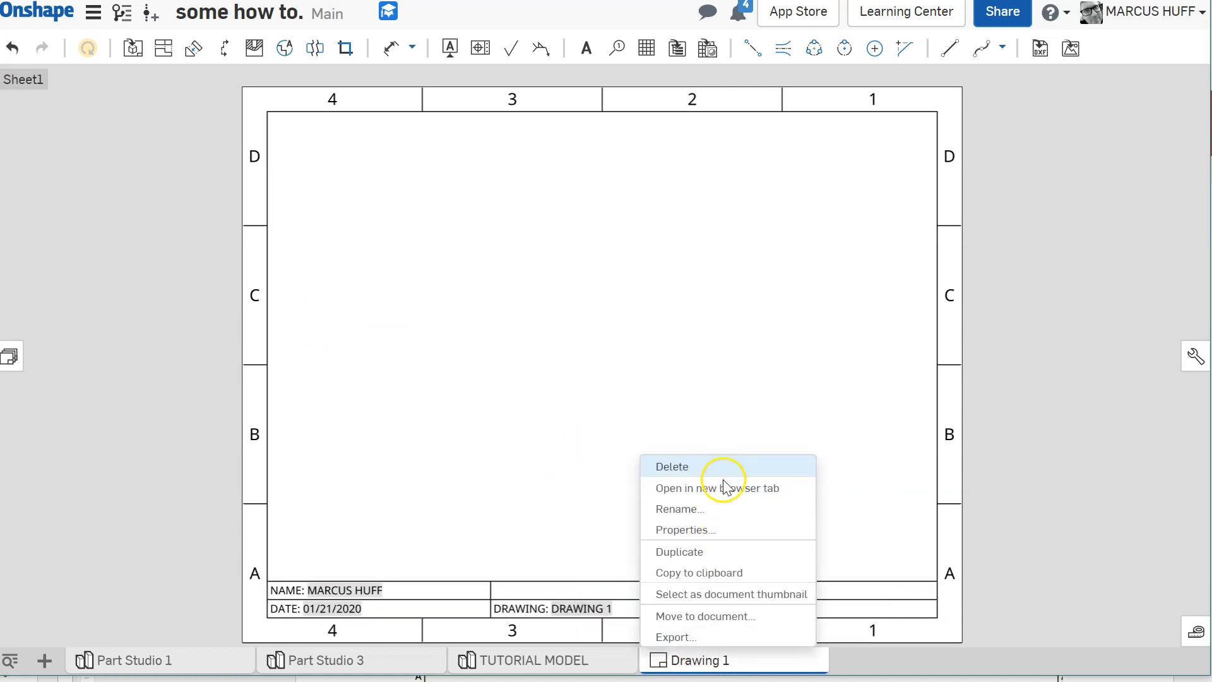
click(728, 509)
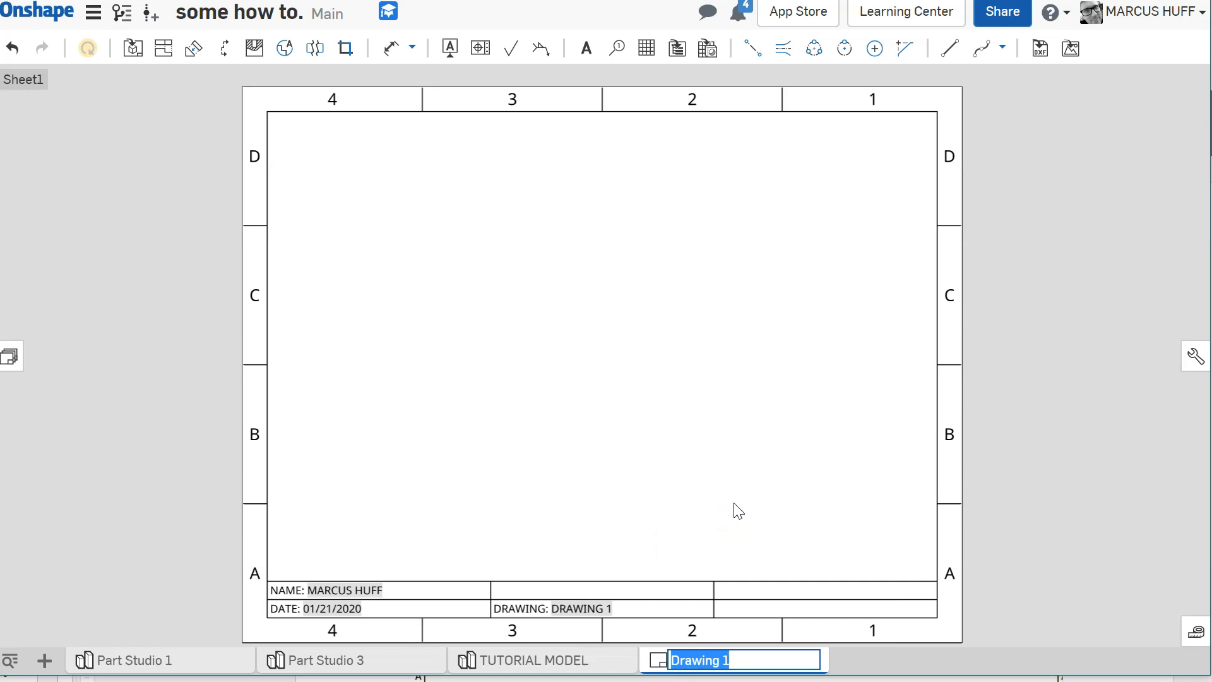
text(TWO E)
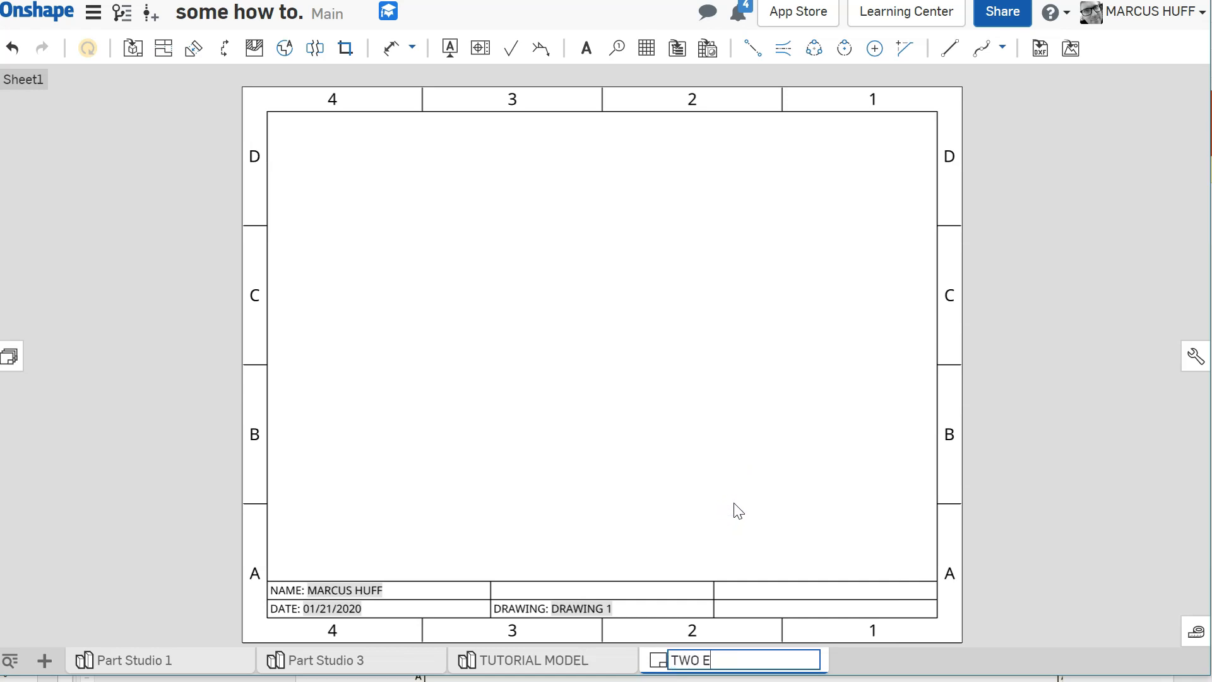
text(XEMPLE)
key(shift+Left)
key(shift+Left)
key(shift+Left)
key(shift+Left)
key(Left)
key(Left)
key(shift+Right)
text(A)
click(655, 428)
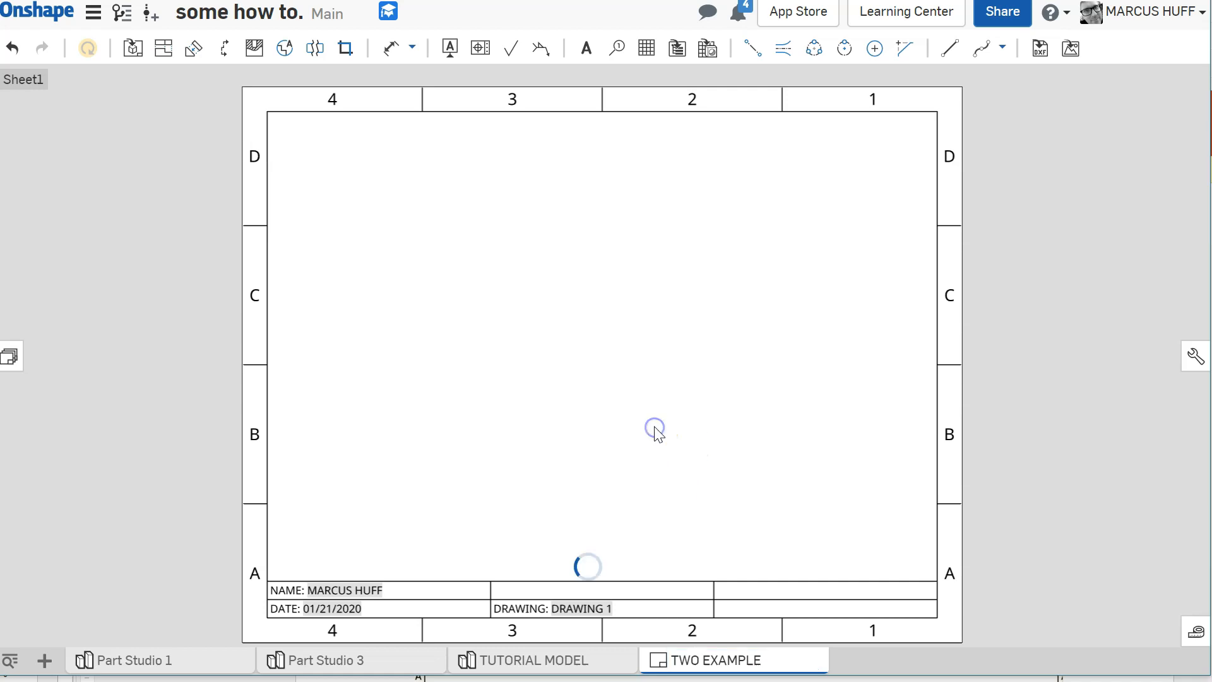
click(634, 453)
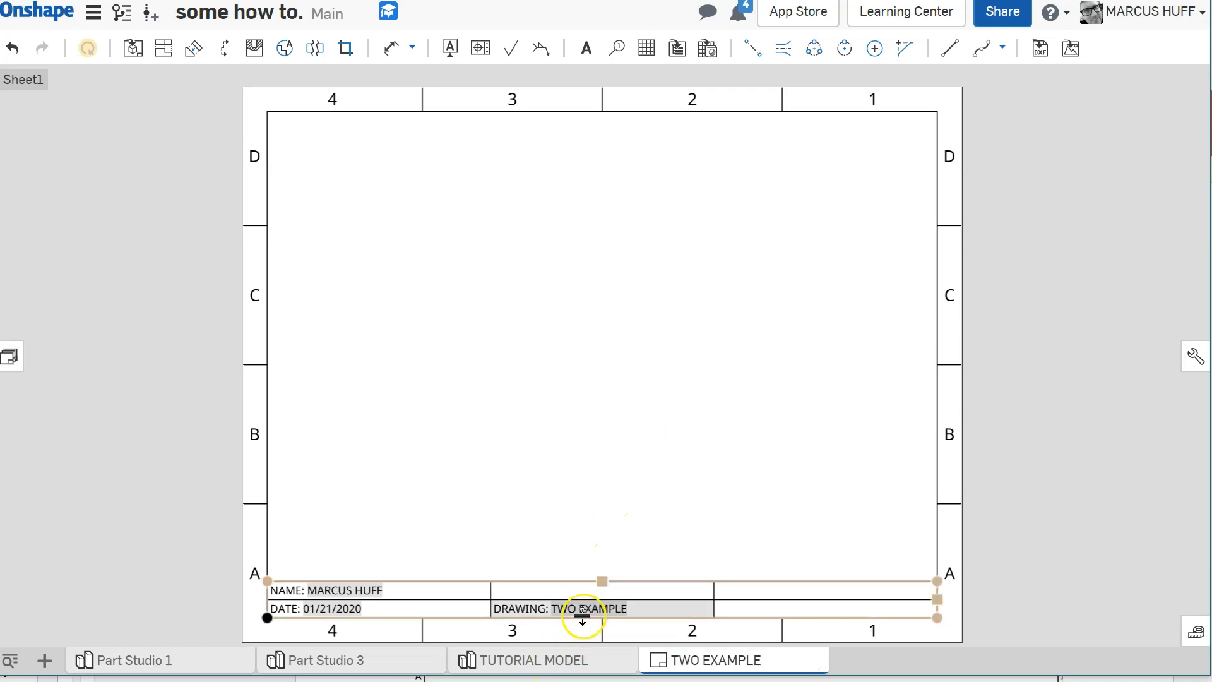
Enter "HERITAGE HIGH SCHOOL" in the table's upper-right cell.
click(513, 585)
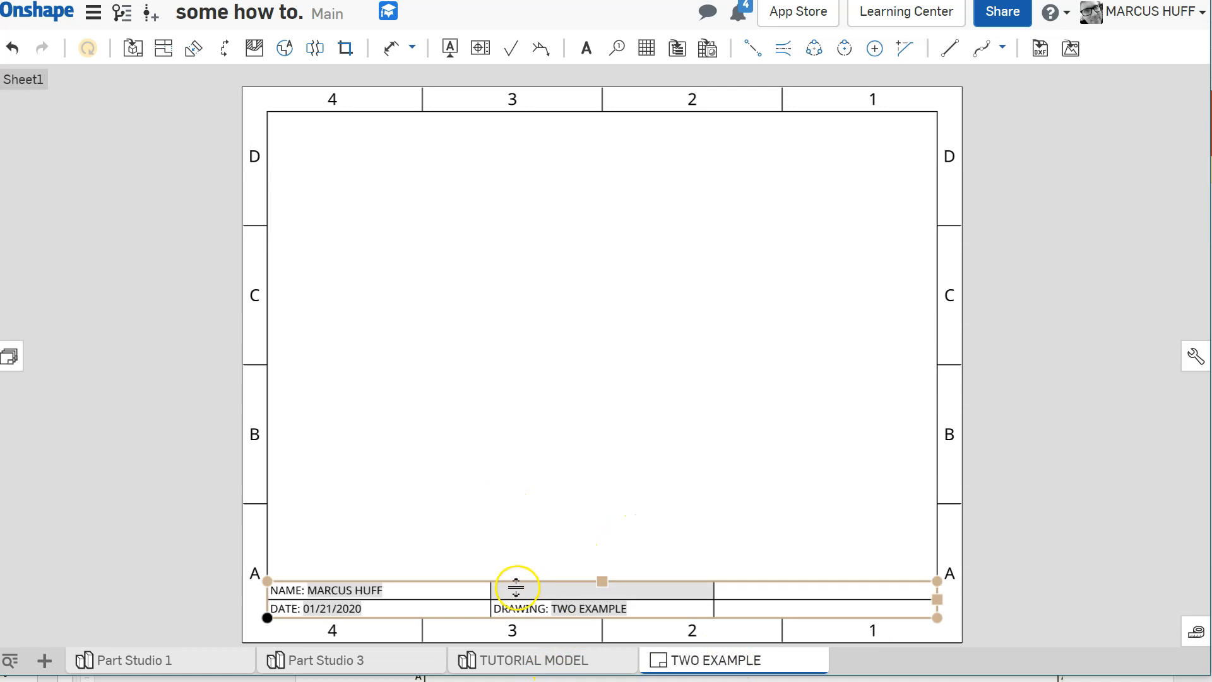
click(773, 589)
double_click(772, 590)
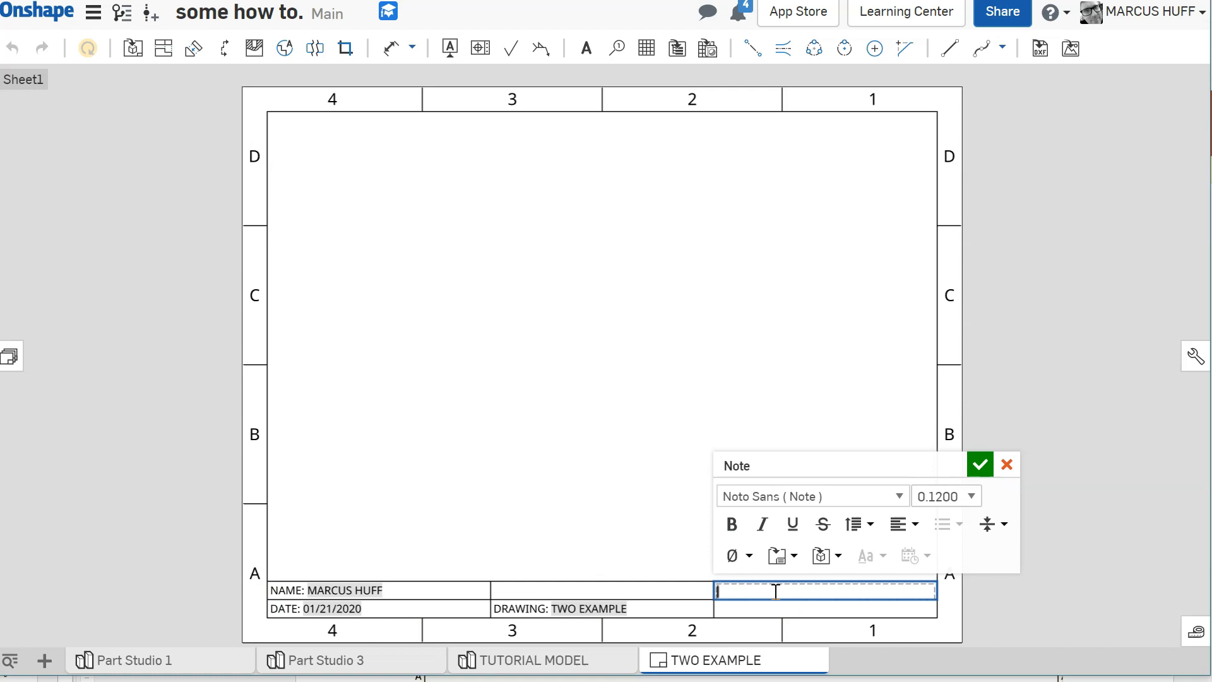
text(HERITAGE HIGH SCHOOL)
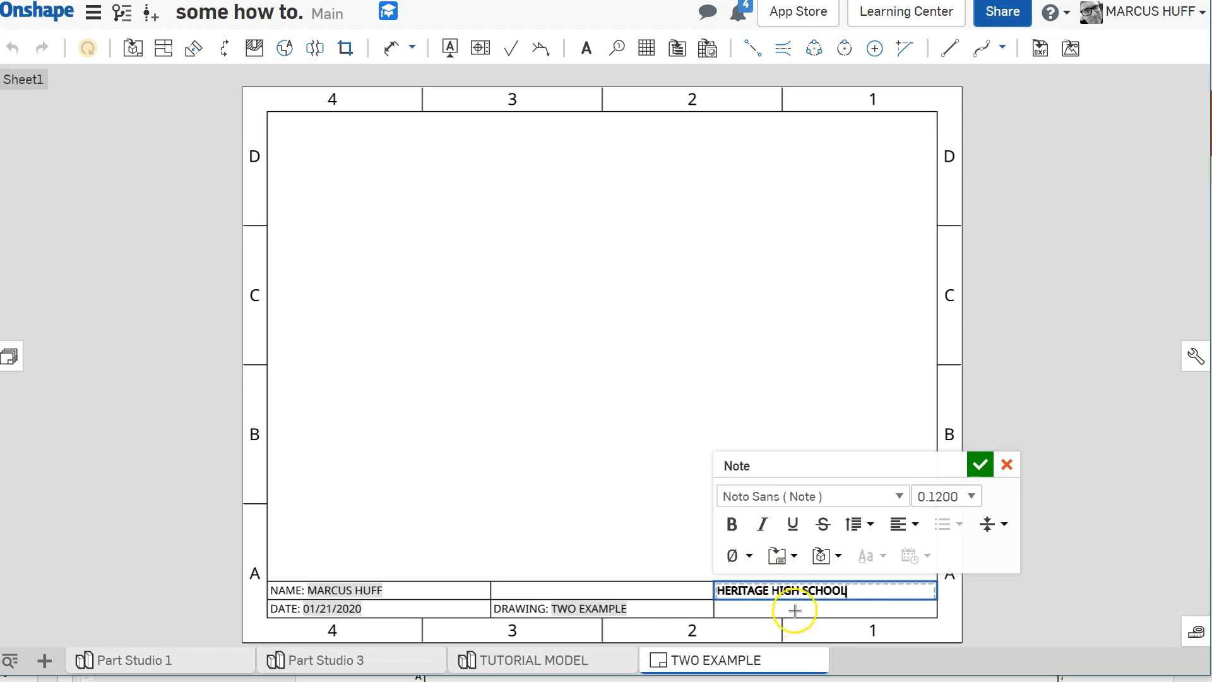
click(795, 611)
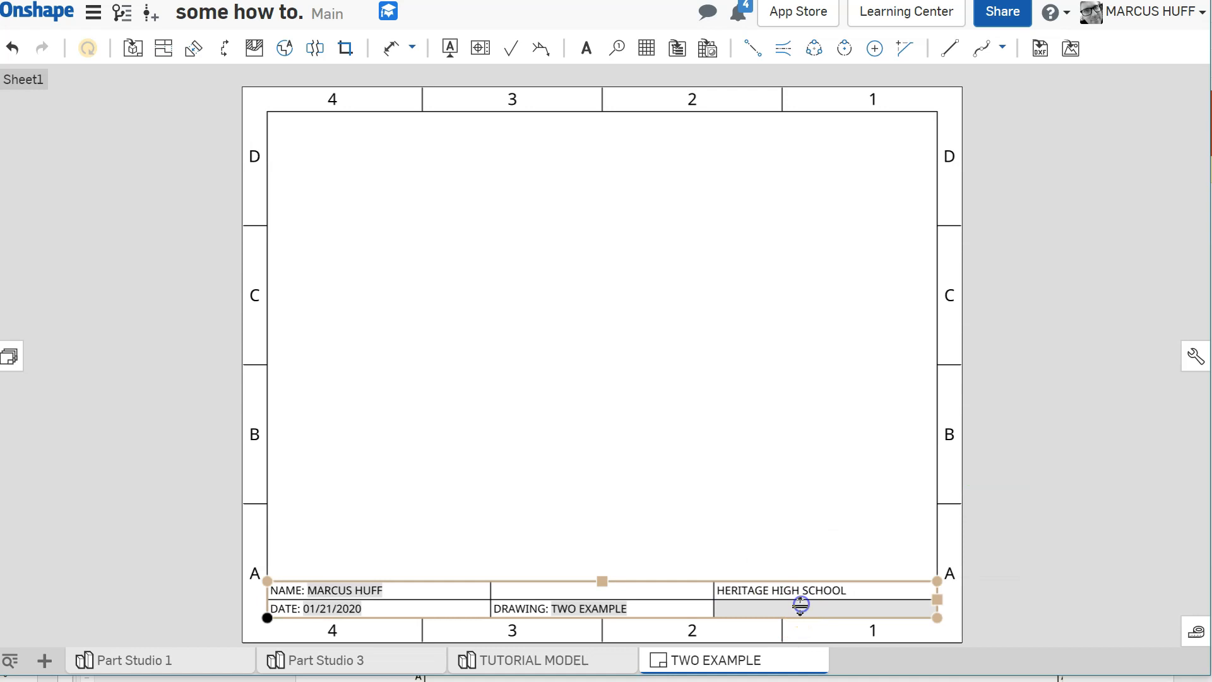
Enter "CLASS PERIOD: 6" in the table's lower-right cell.
double_click(801, 607)
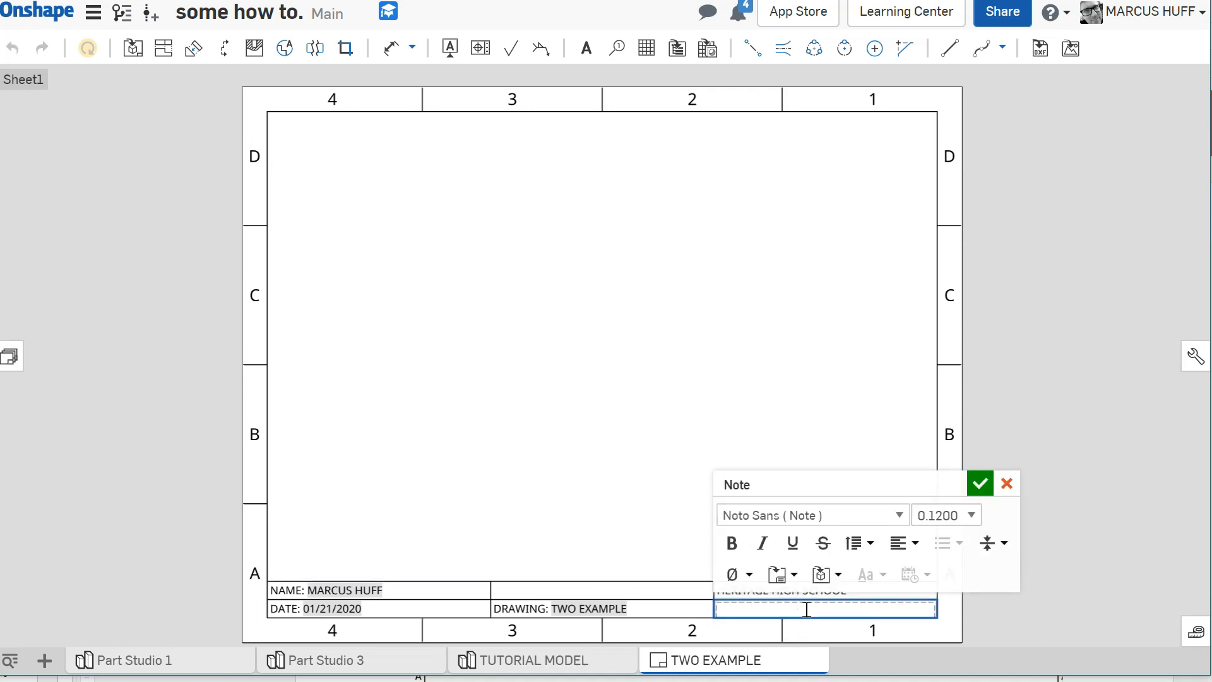
text(CLASS PERIOFD)
key(BackSpace)
text(D: 6)
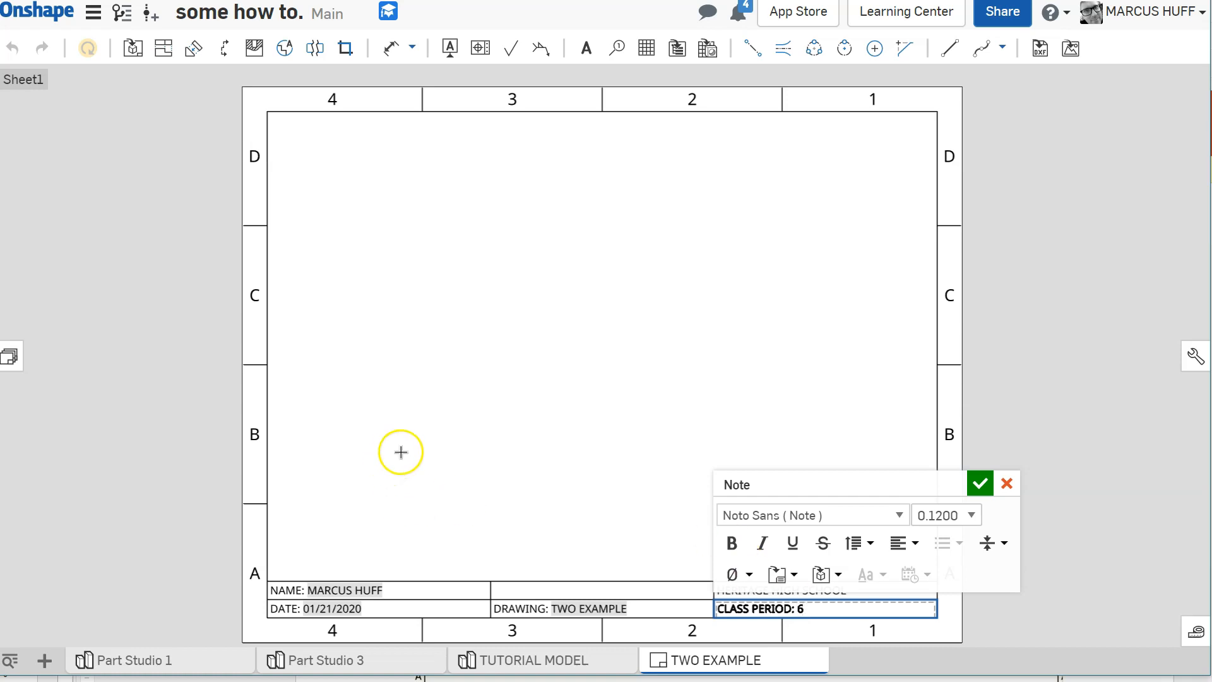
click(610, 425)
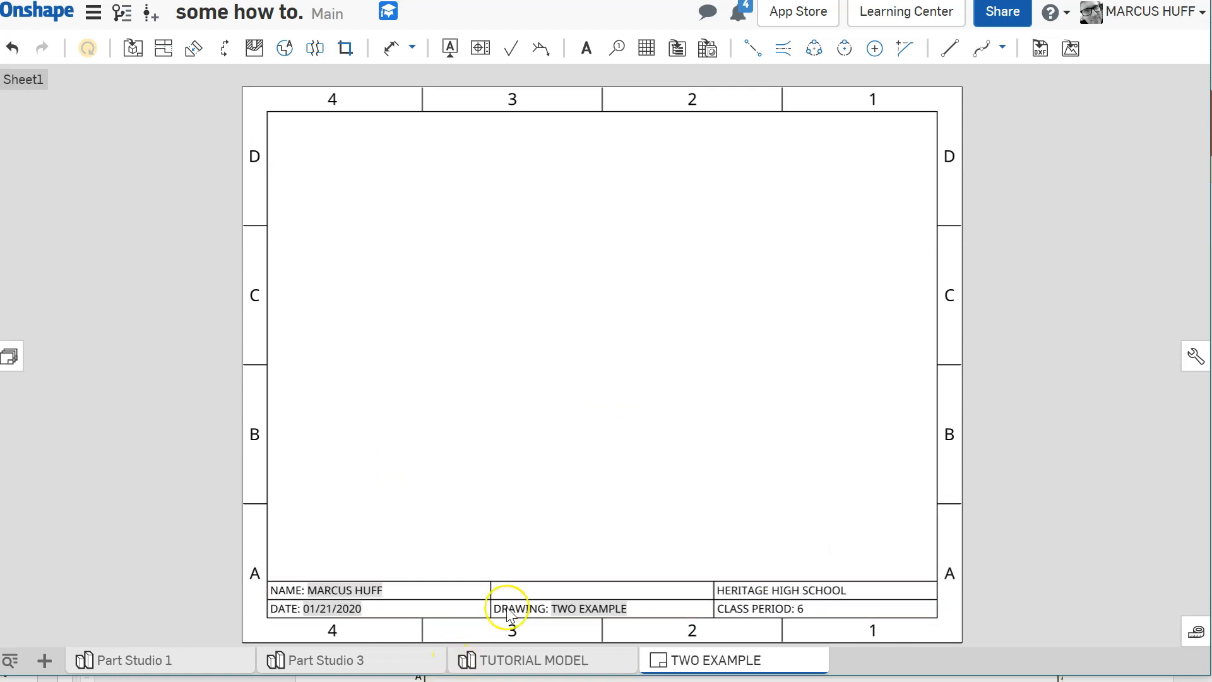
Label the table's upper-middle cell "TITLE:" and insert the model's "Name" property after it.
click(522, 587)
click(522, 592)
double_click(523, 592)
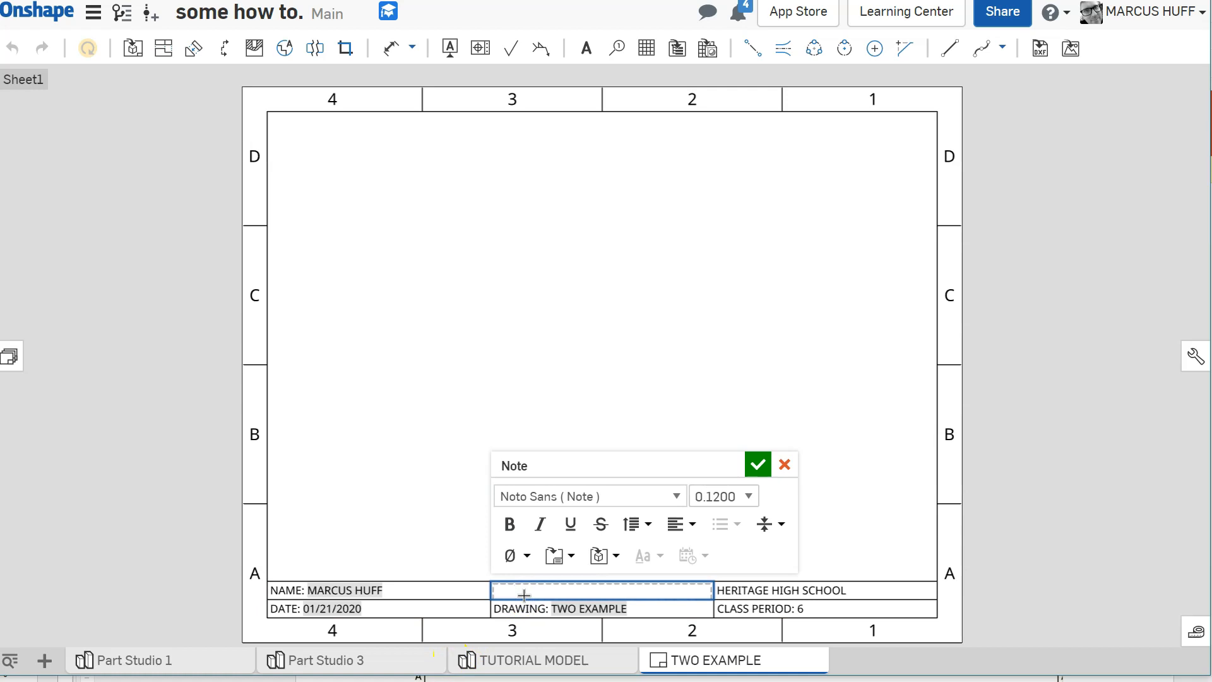
text(TITLE)
click(601, 556)
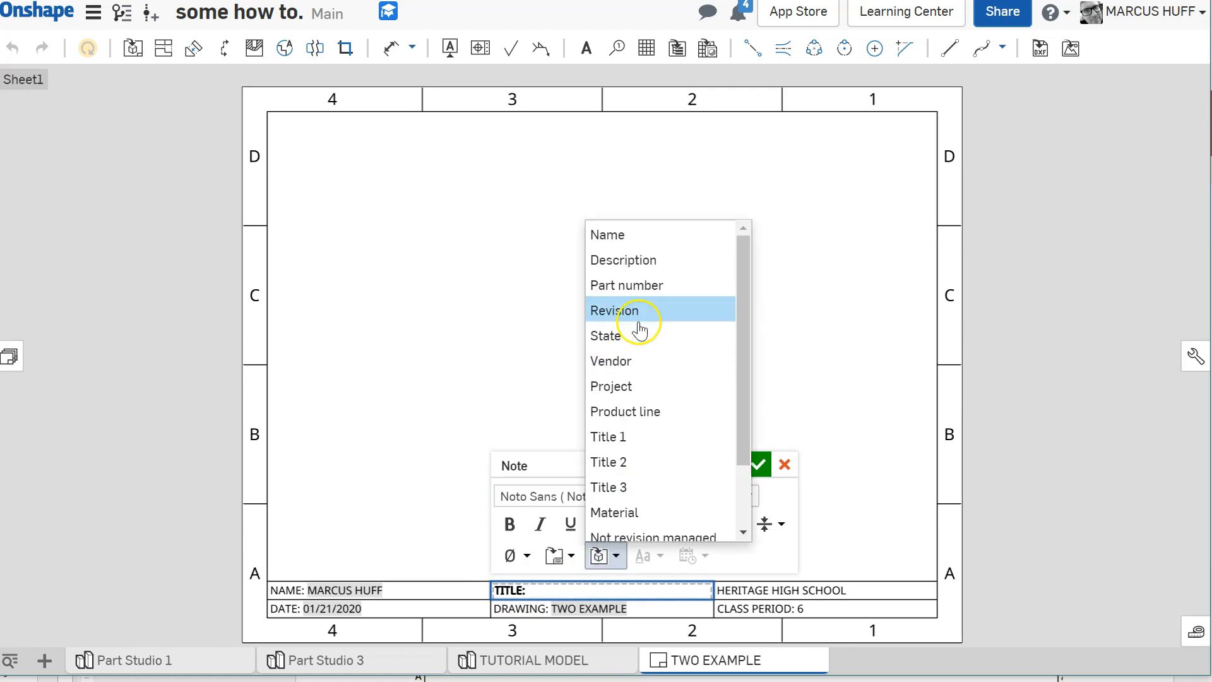
click(681, 236)
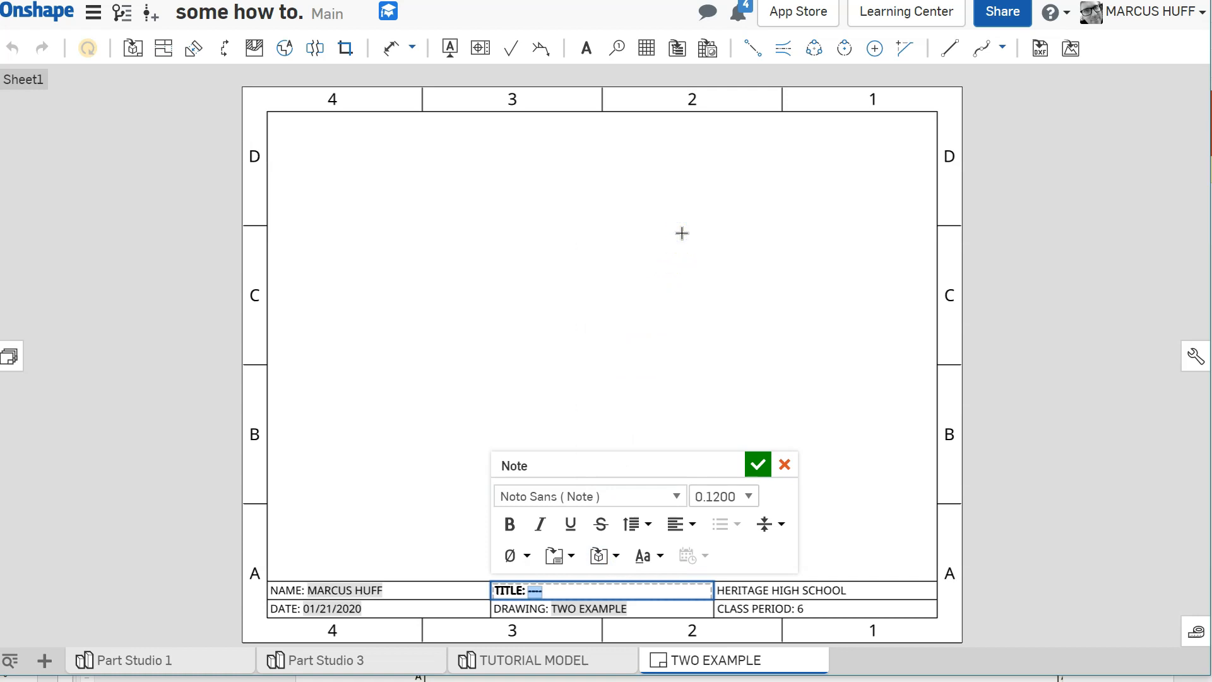
click(758, 465)
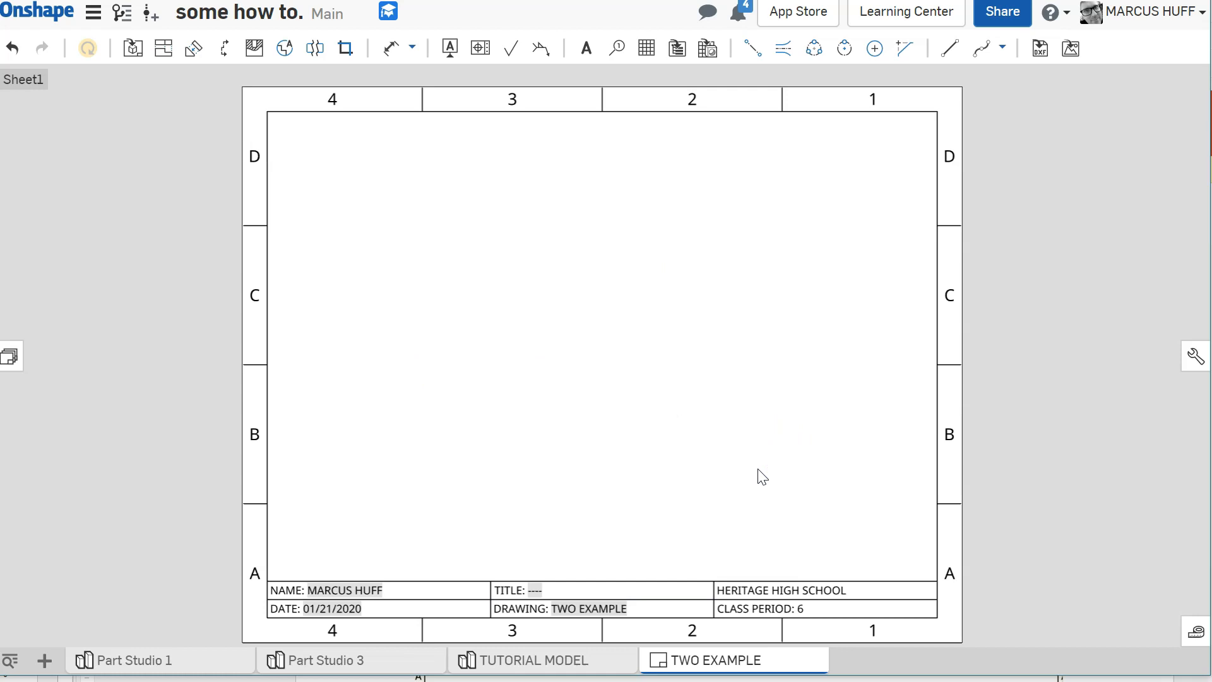
click(390, 589)
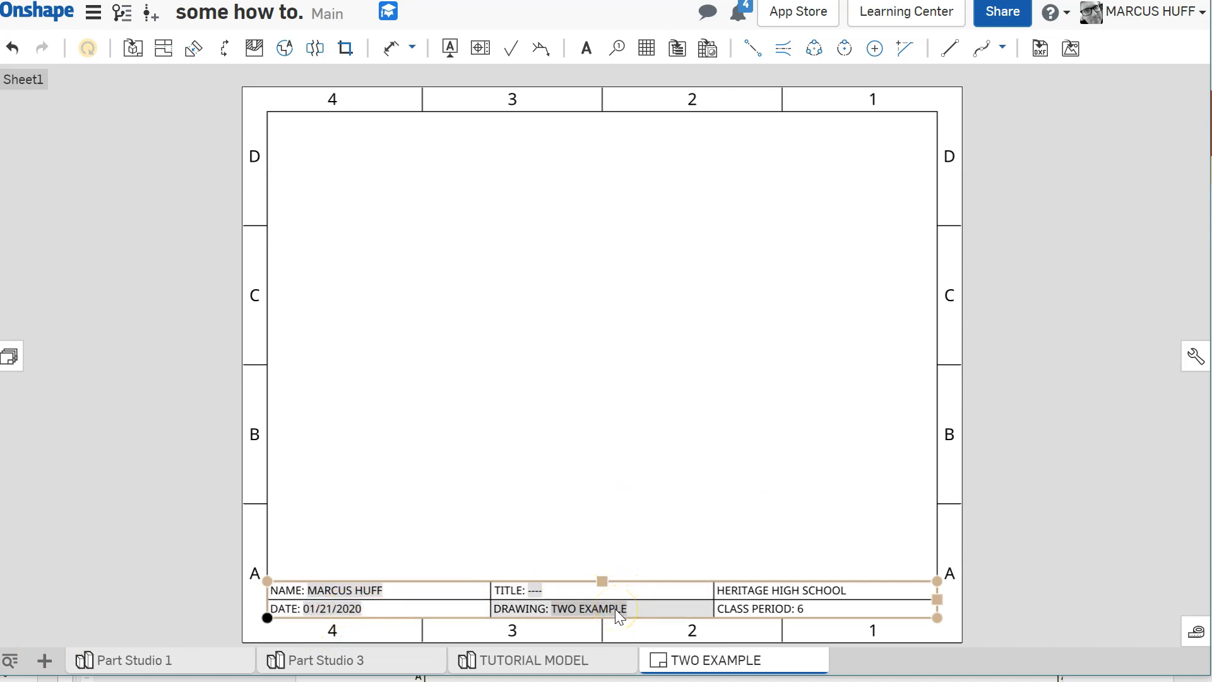
mouse_move(680, 663)
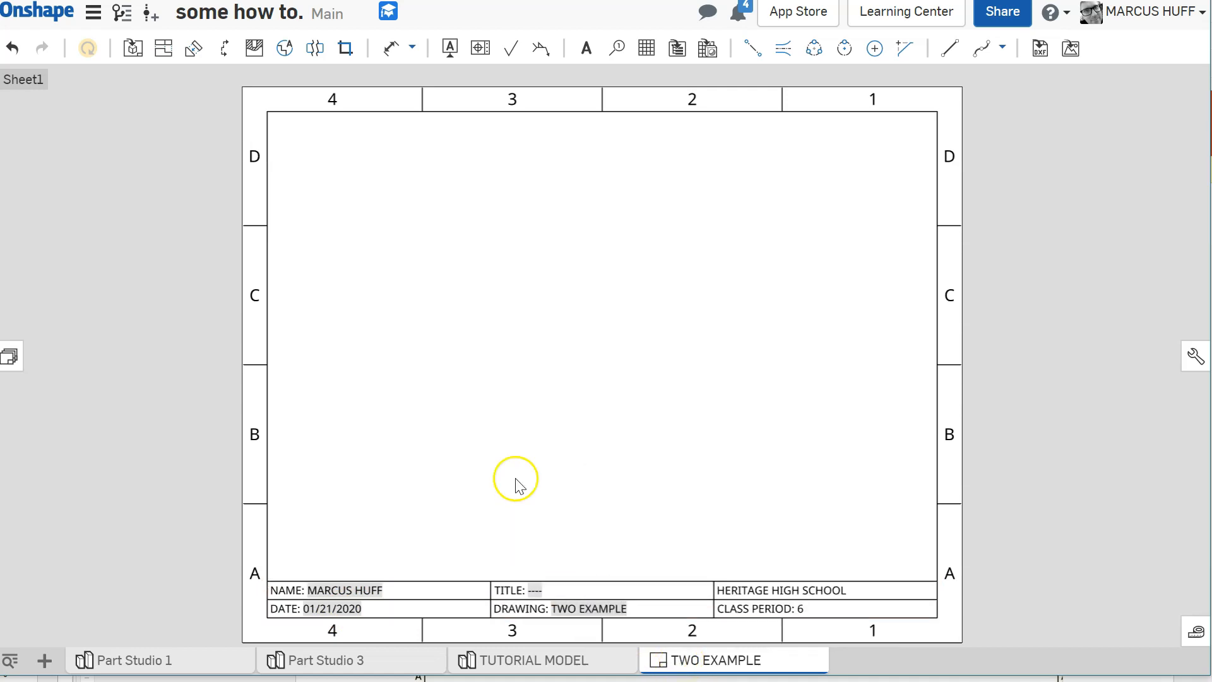
click(532, 578)
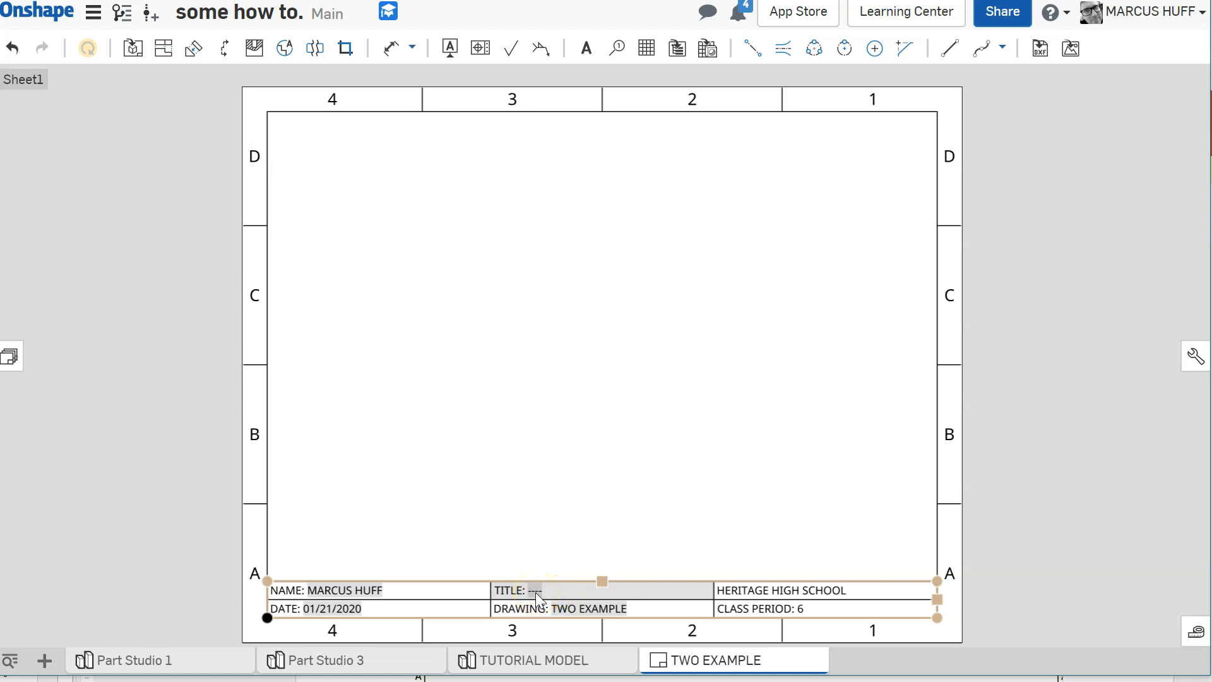
click(690, 456)
click(783, 590)
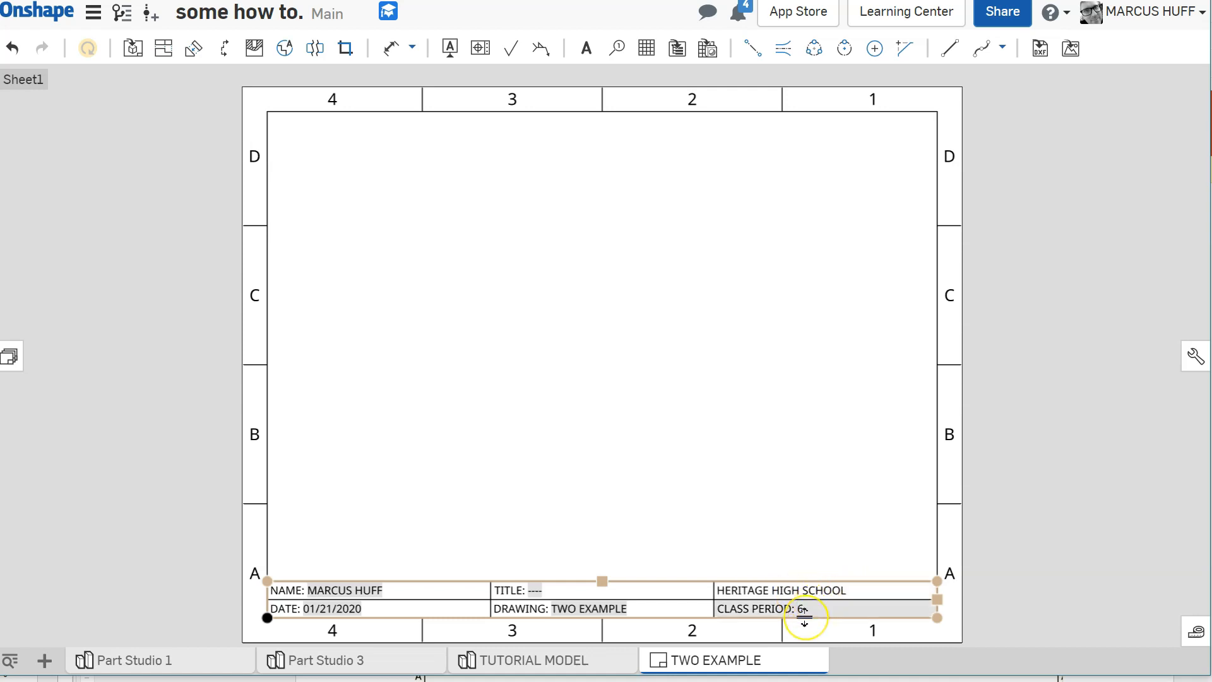
click(1145, 407)
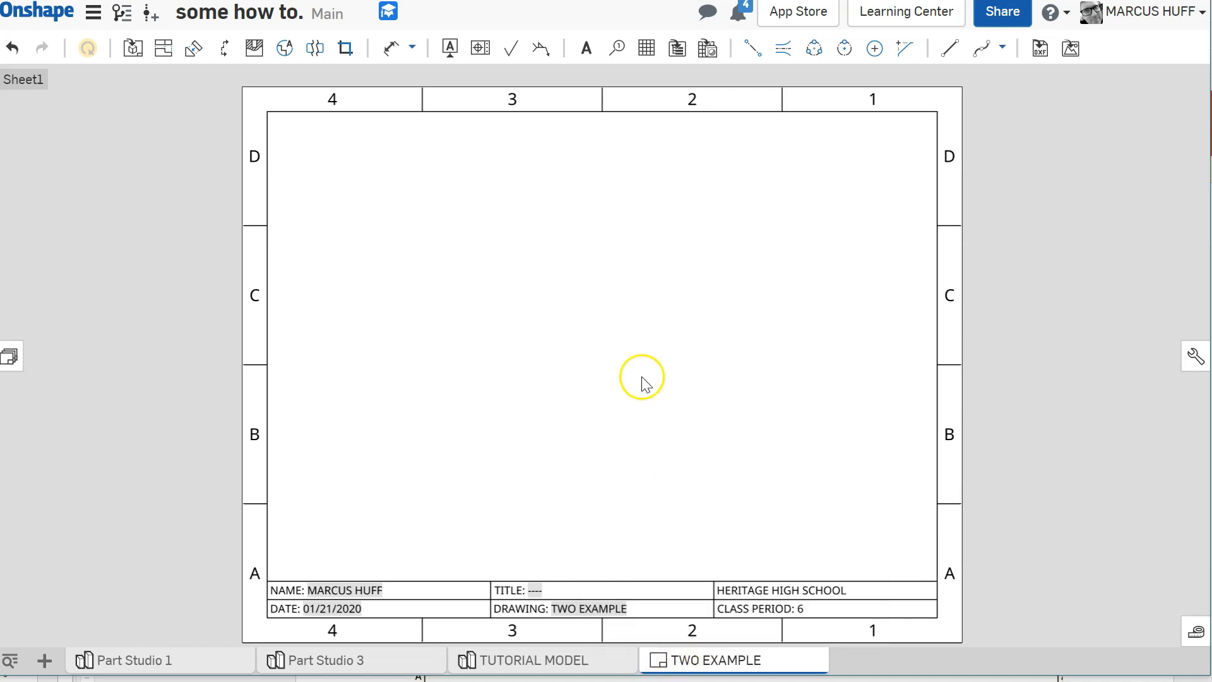
Set up an export of the TWO EXAMPLE drawing in DWT format, with "CUSTOM_A_" plus the author's surname as file name.
right_click(726, 663)
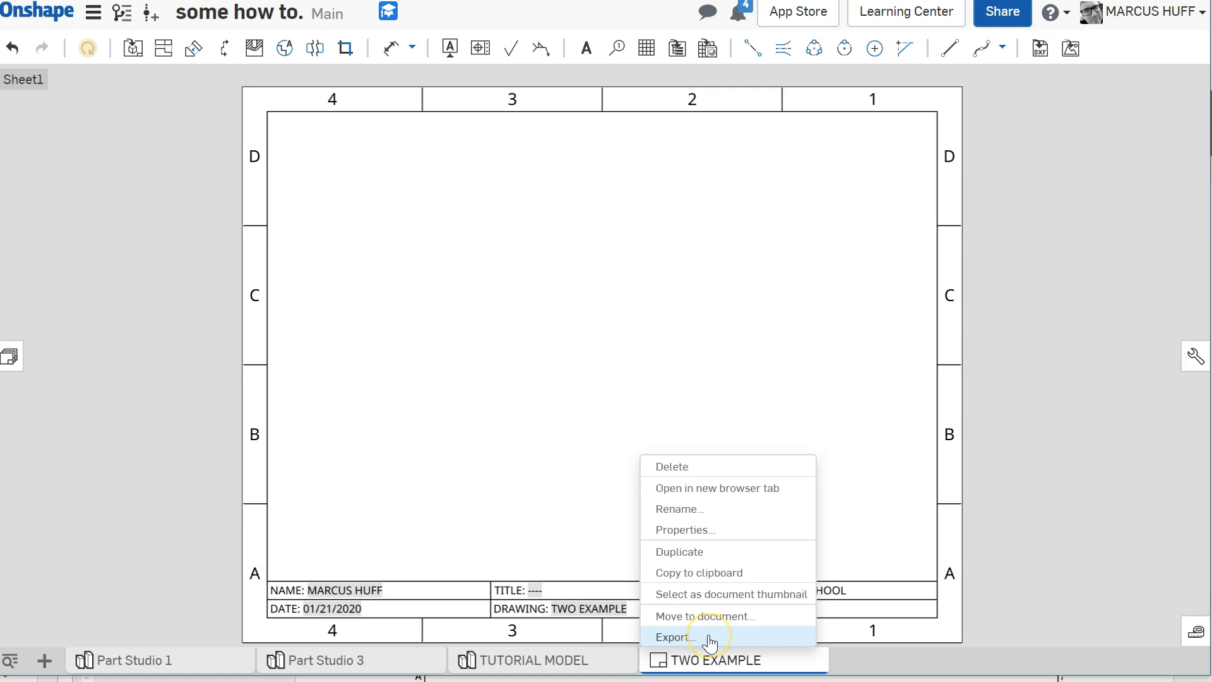
click(709, 638)
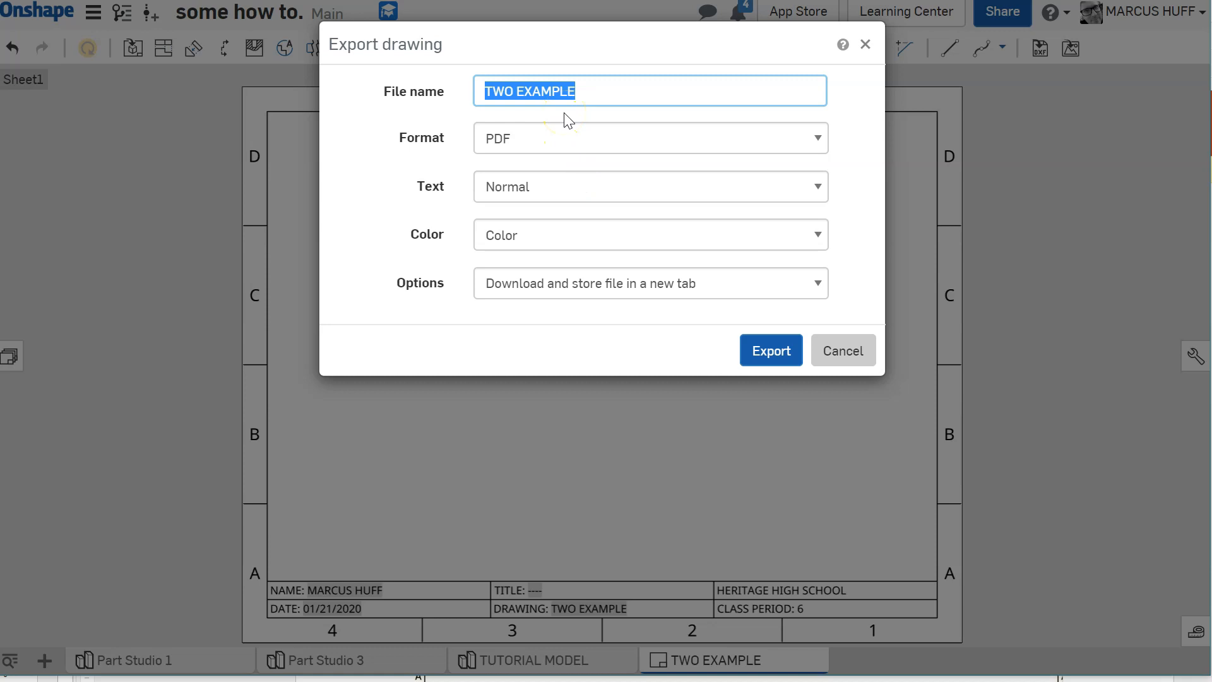
text(CUST)
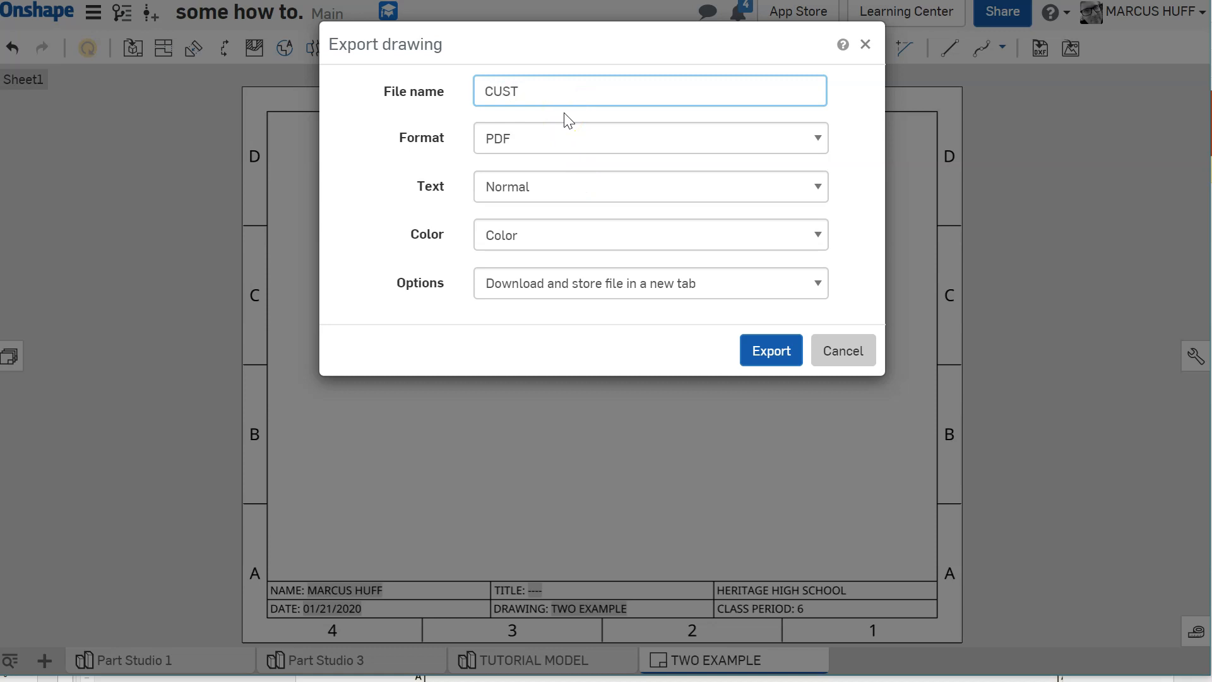
text(OM_A_HUFF)
click(540, 138)
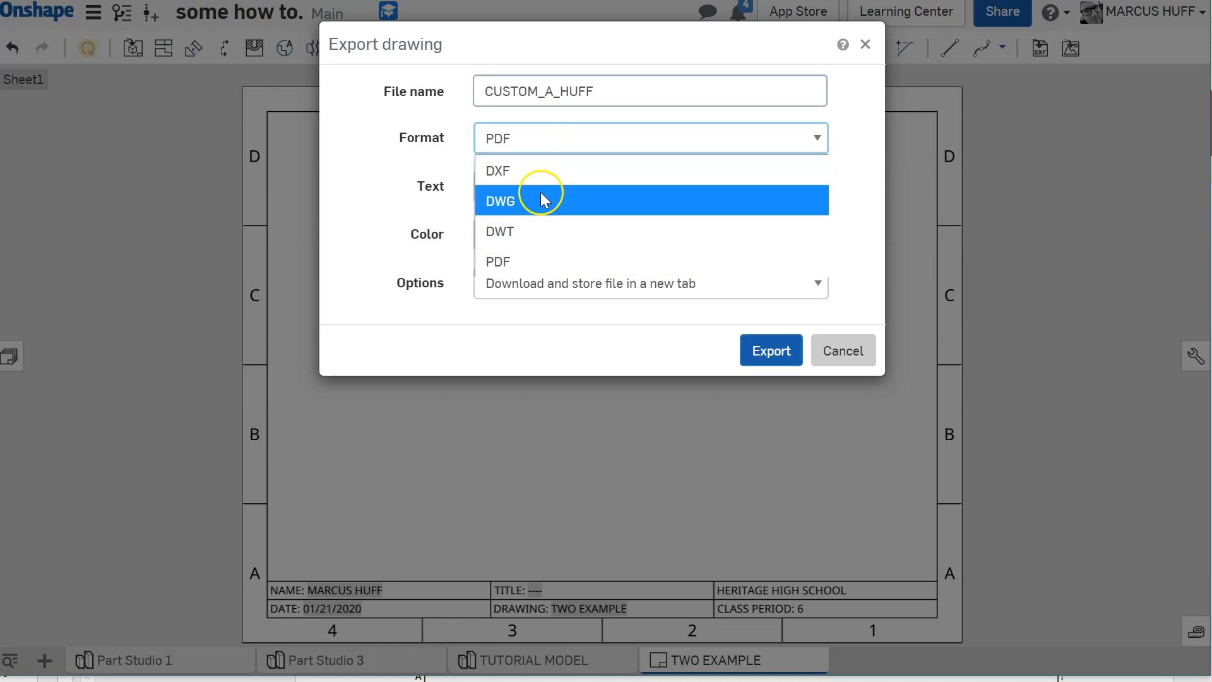
click(543, 230)
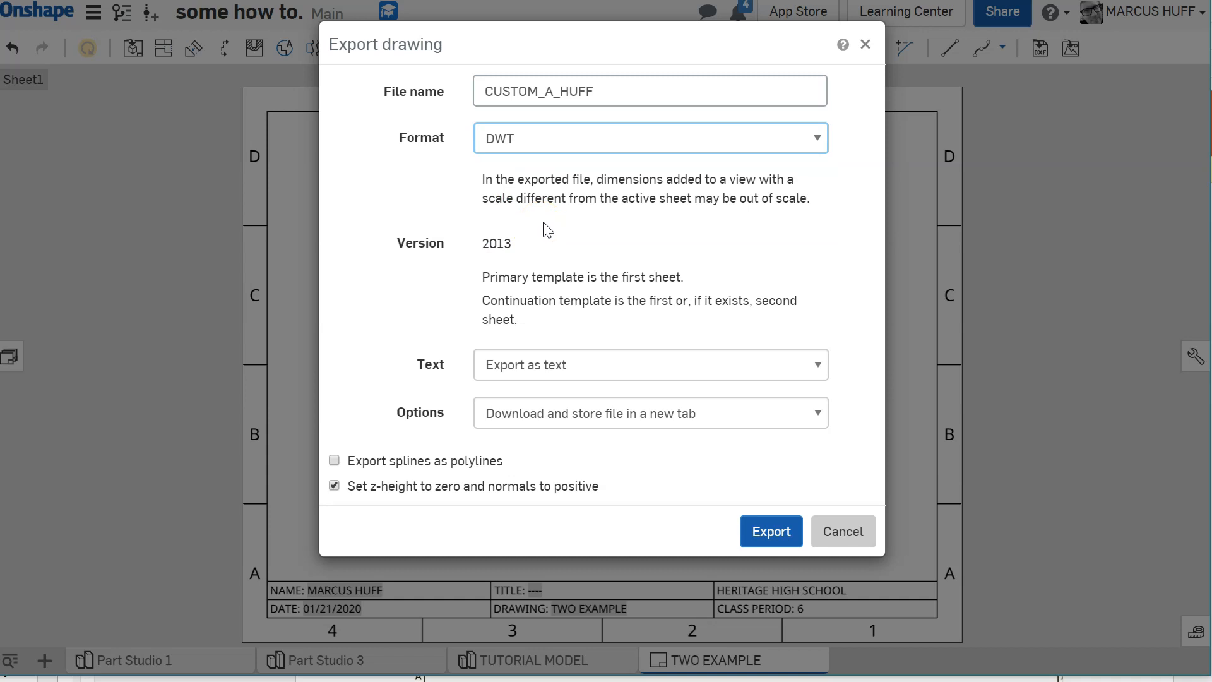
click(576, 140)
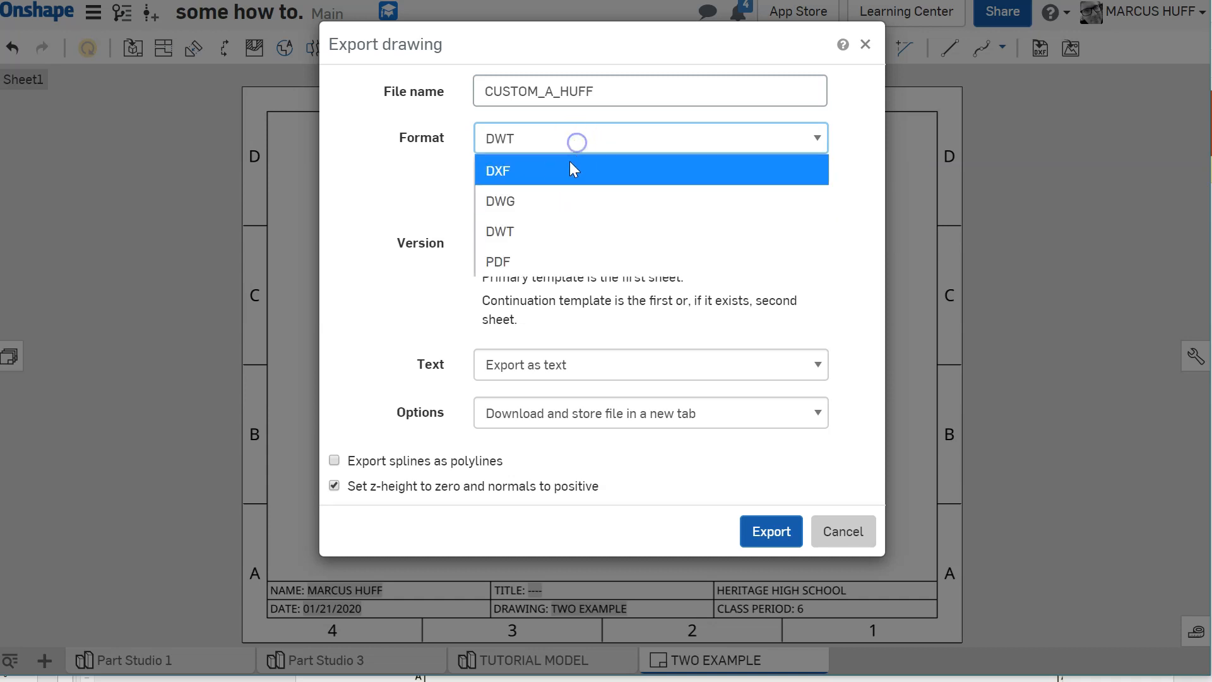
click(569, 166)
click(573, 139)
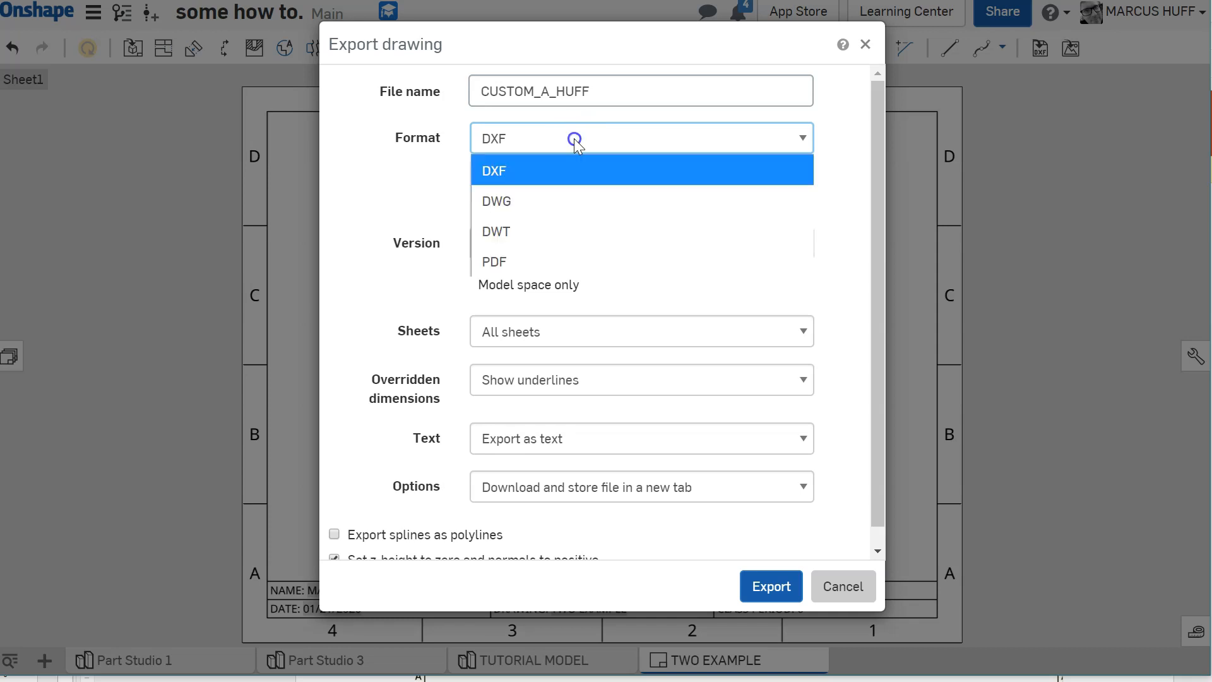
click(534, 226)
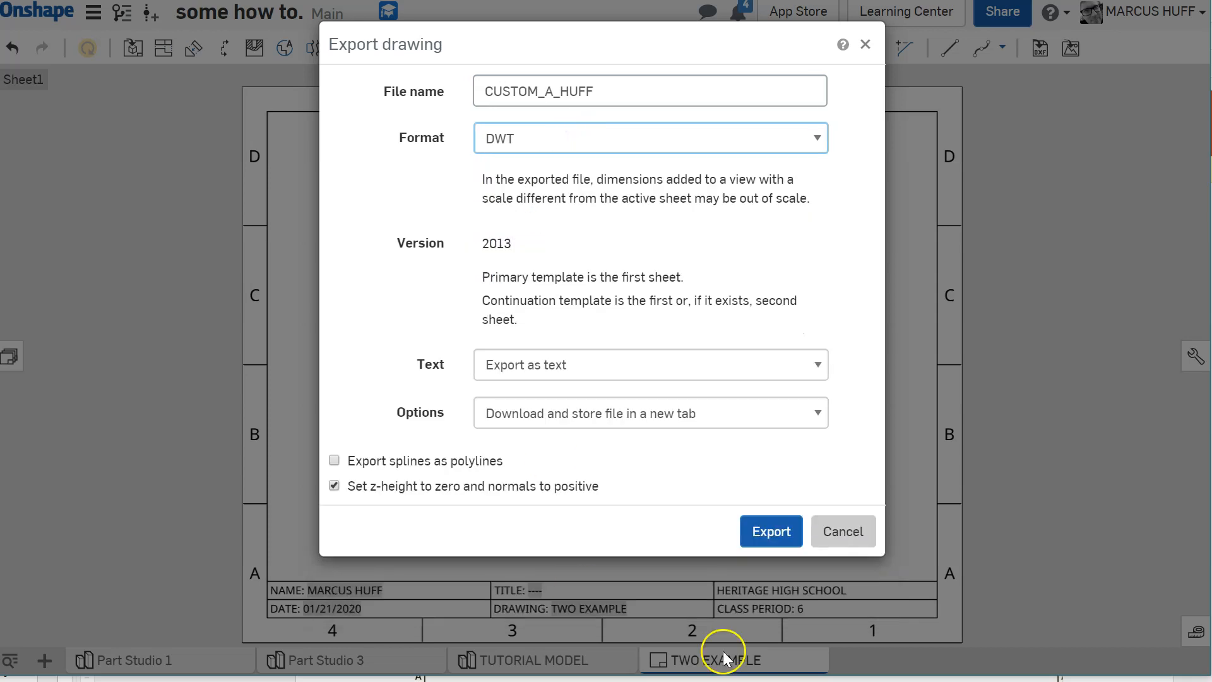
Export the drawing as a DWT template stored in a new tab, and save the downloaded copy under its proposed file name.
click(779, 521)
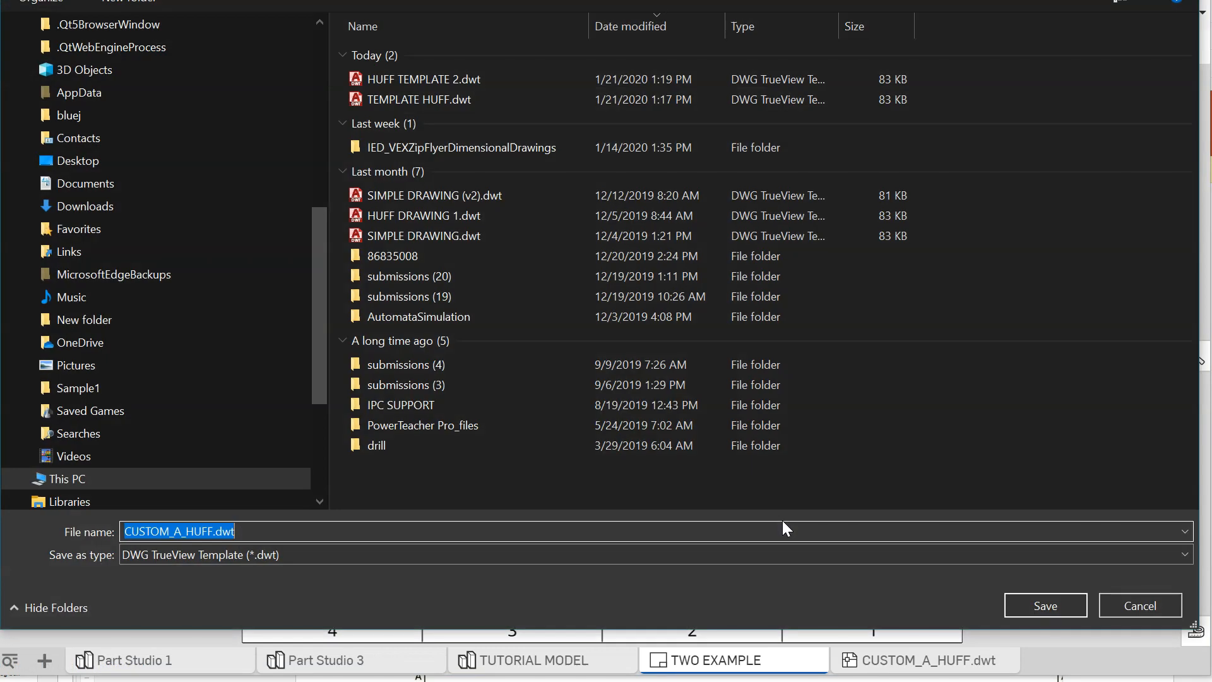
click(1023, 604)
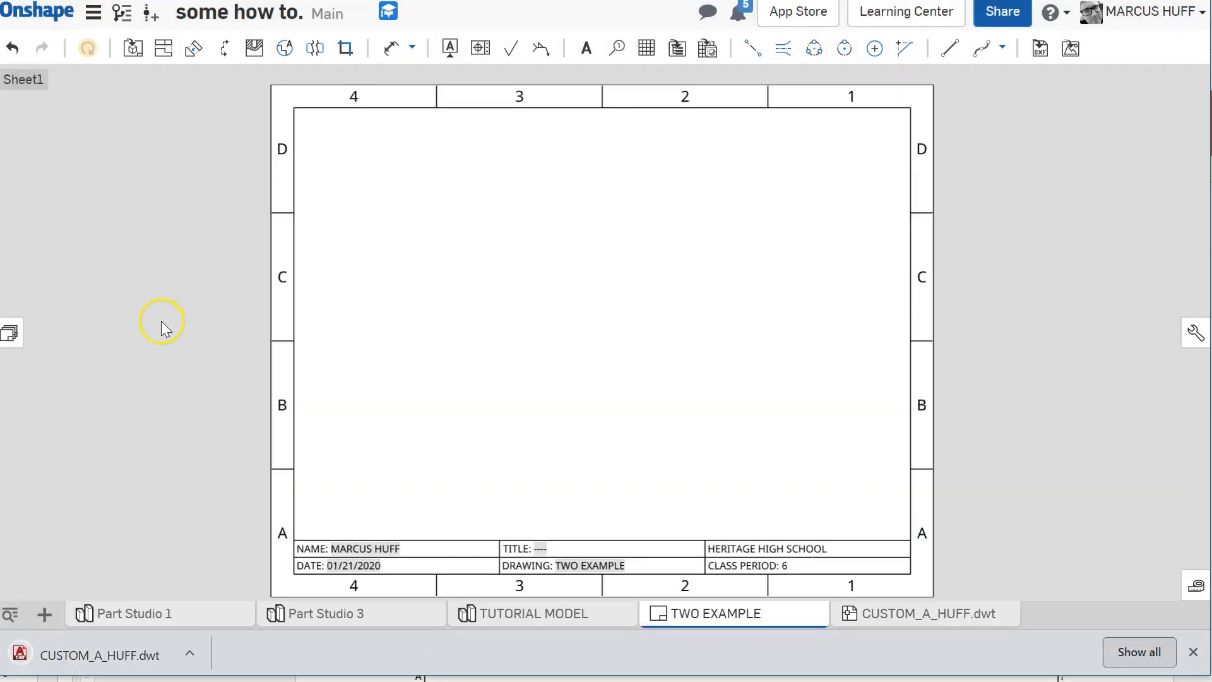
Check the templates created by the account owner in the new-drawing setup for the exported custom template, then close the setup.
click(44, 613)
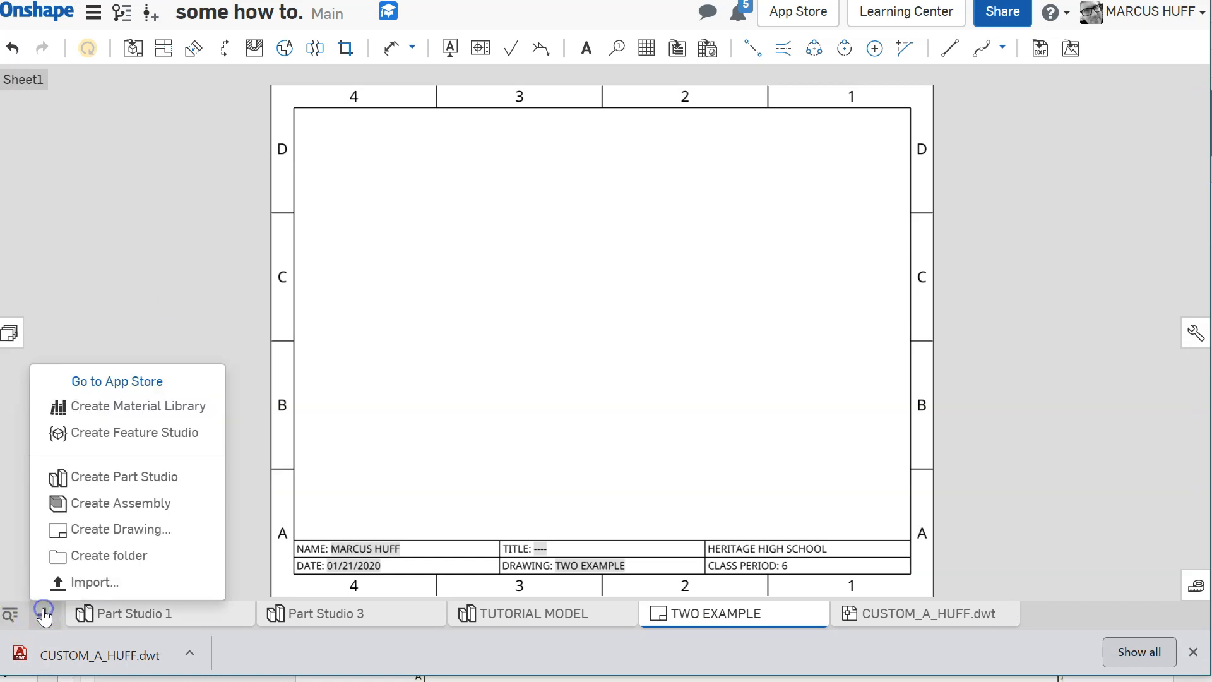
click(122, 531)
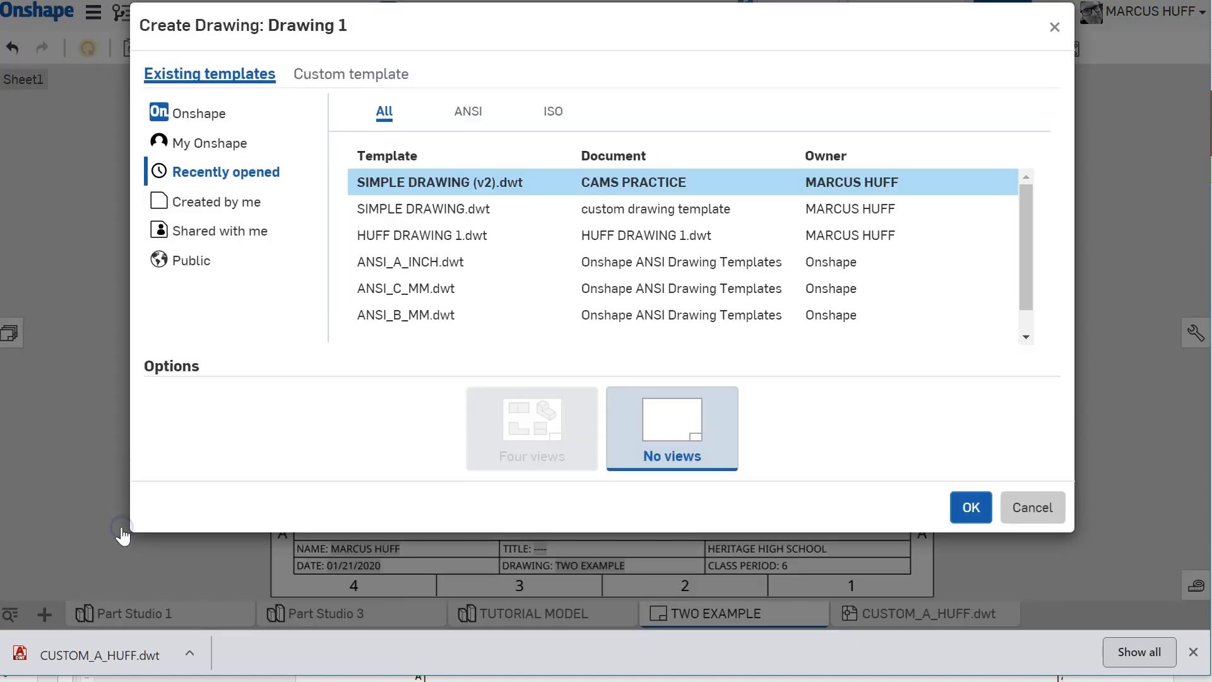
click(260, 204)
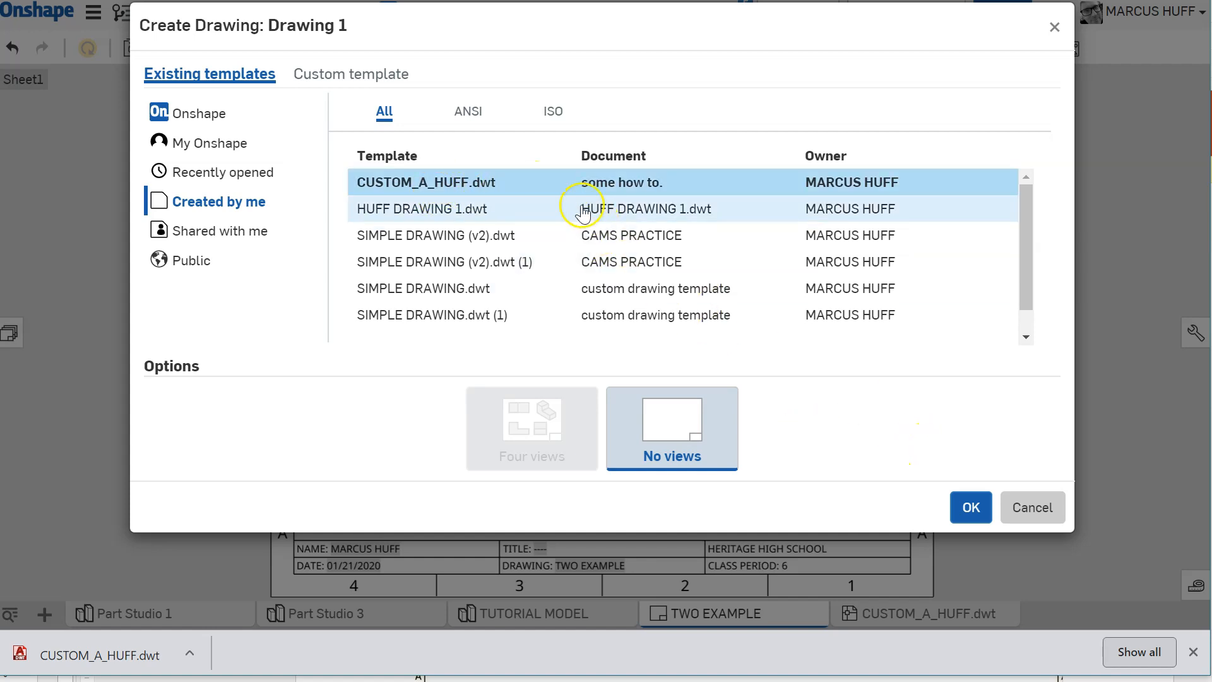
click(970, 507)
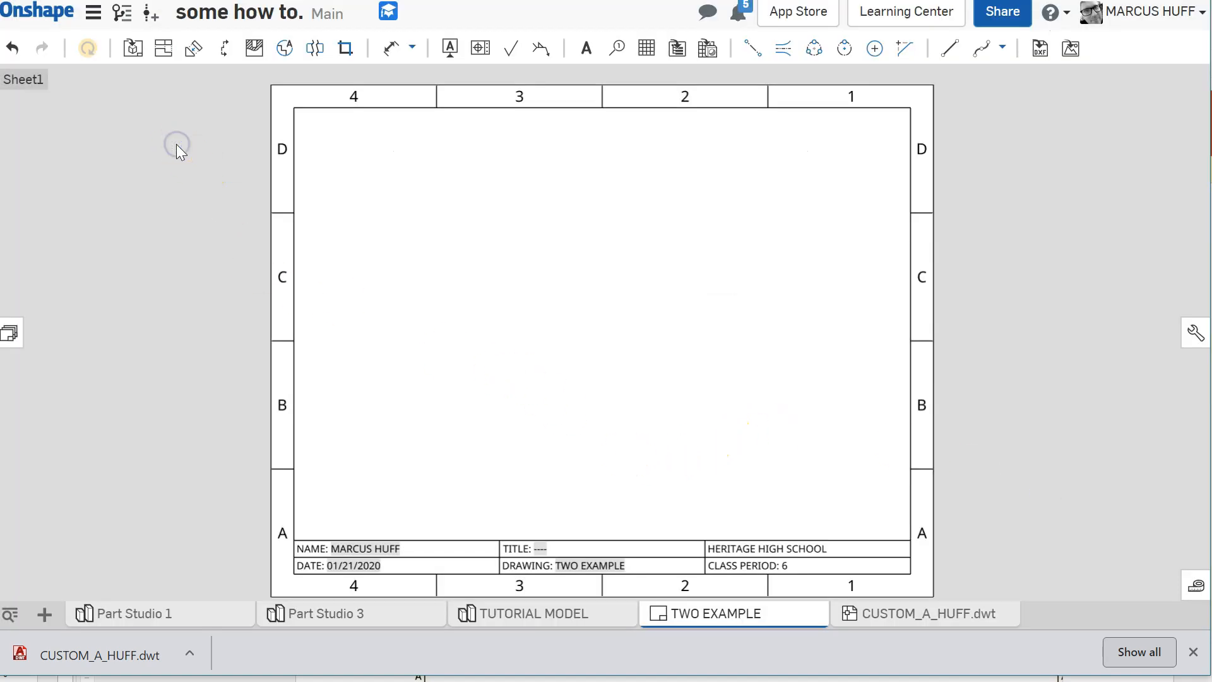
Insert a front view of PLANE PART from TUTORIAL MODEL at 1:6 scale in the sheet's lower-left area.
click(132, 49)
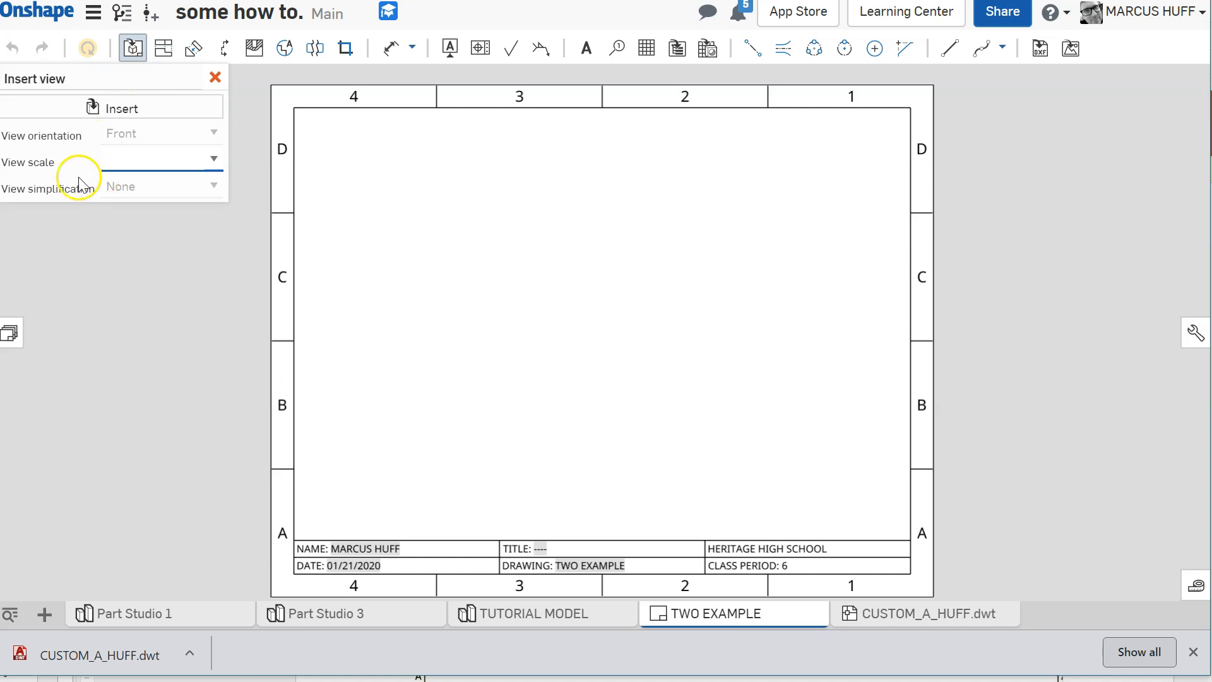
click(88, 111)
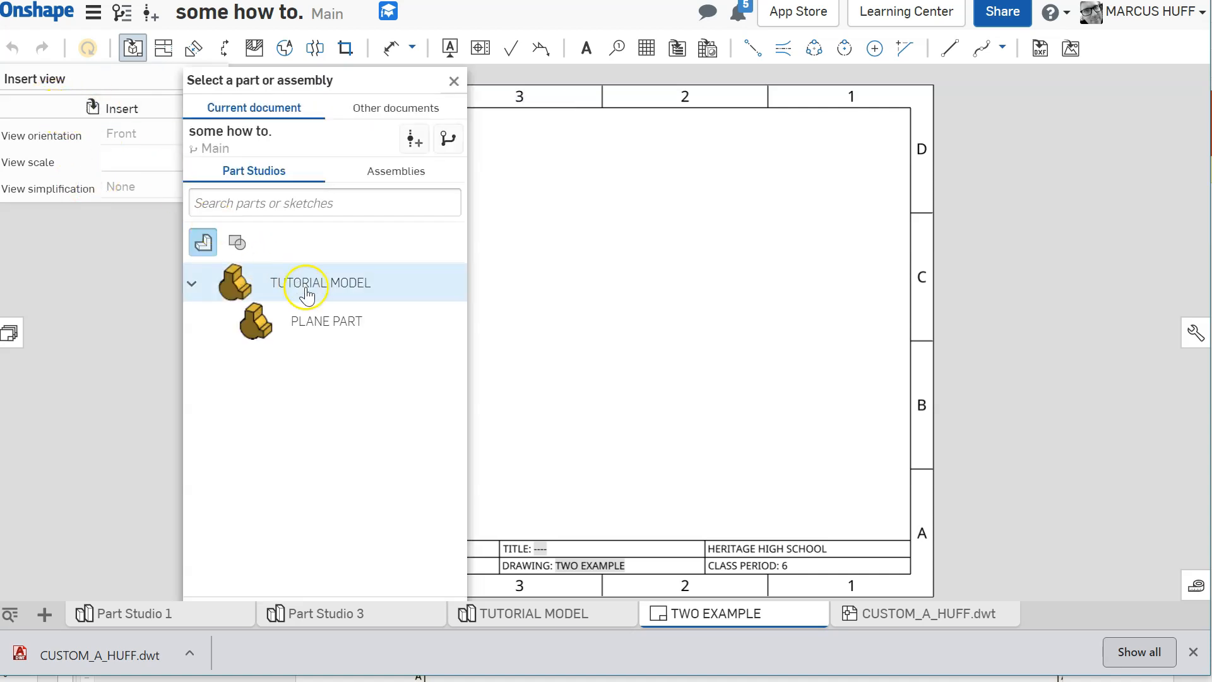
click(355, 323)
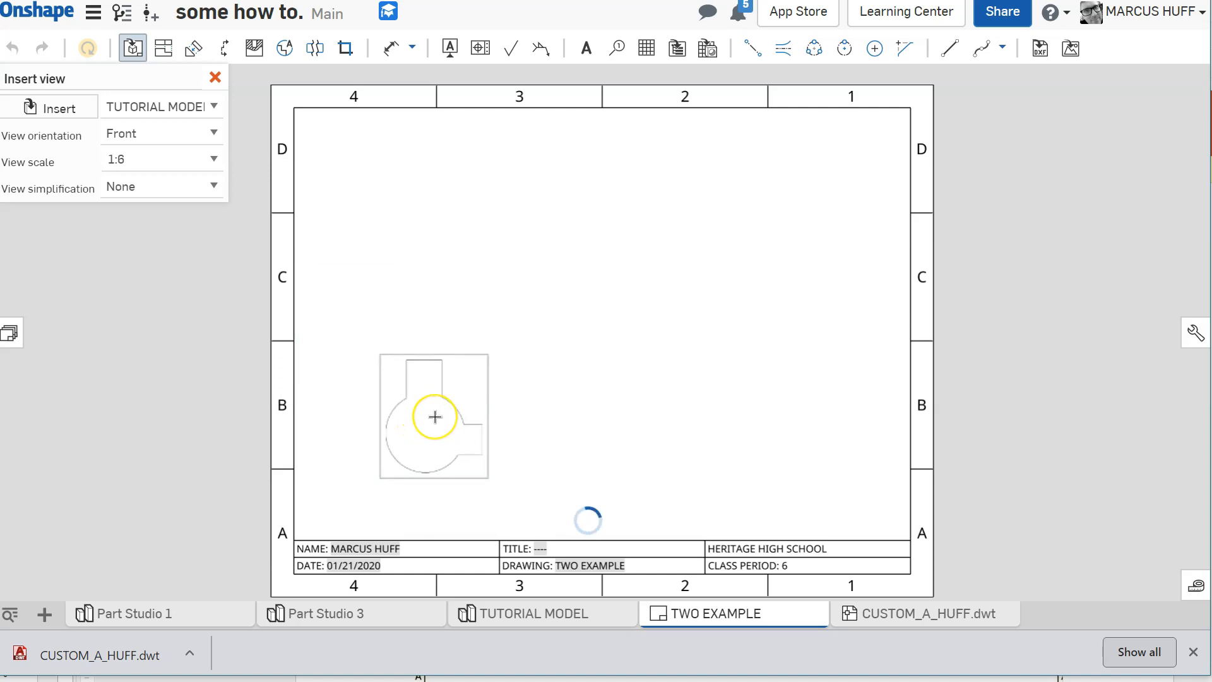
click(434, 417)
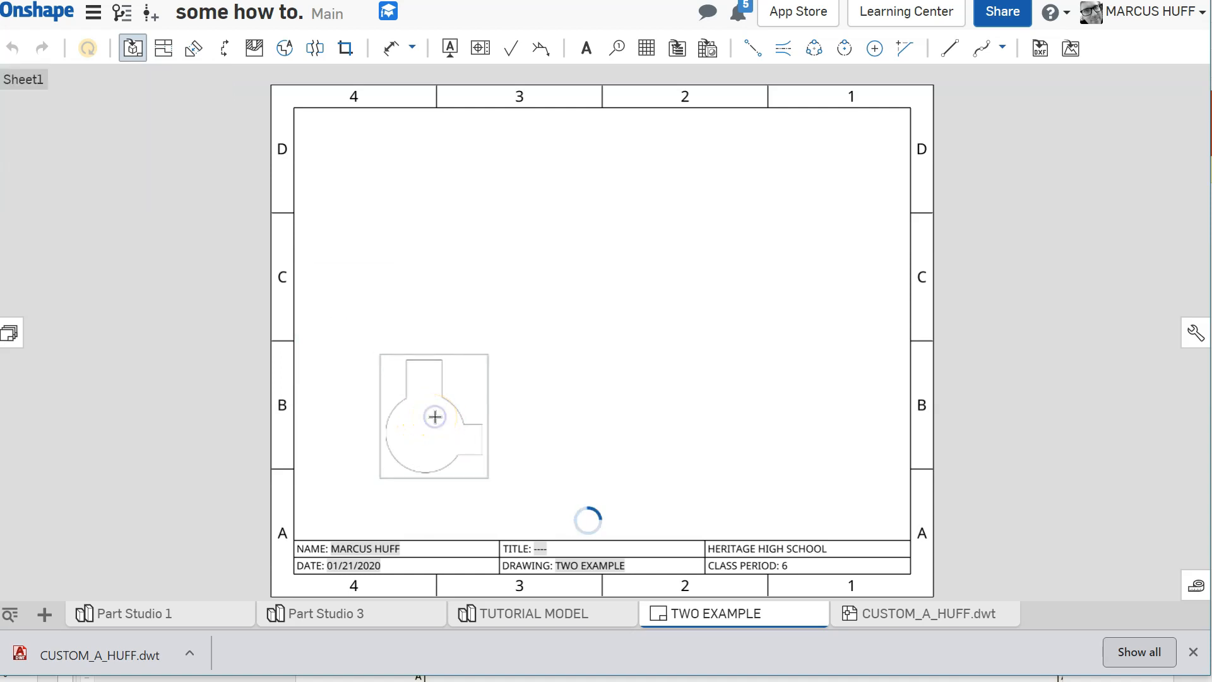
Project a top view above the front view, a side view to its right, and an isometric view in the sheet's upper-right area.
drag(435, 416, 435, 214)
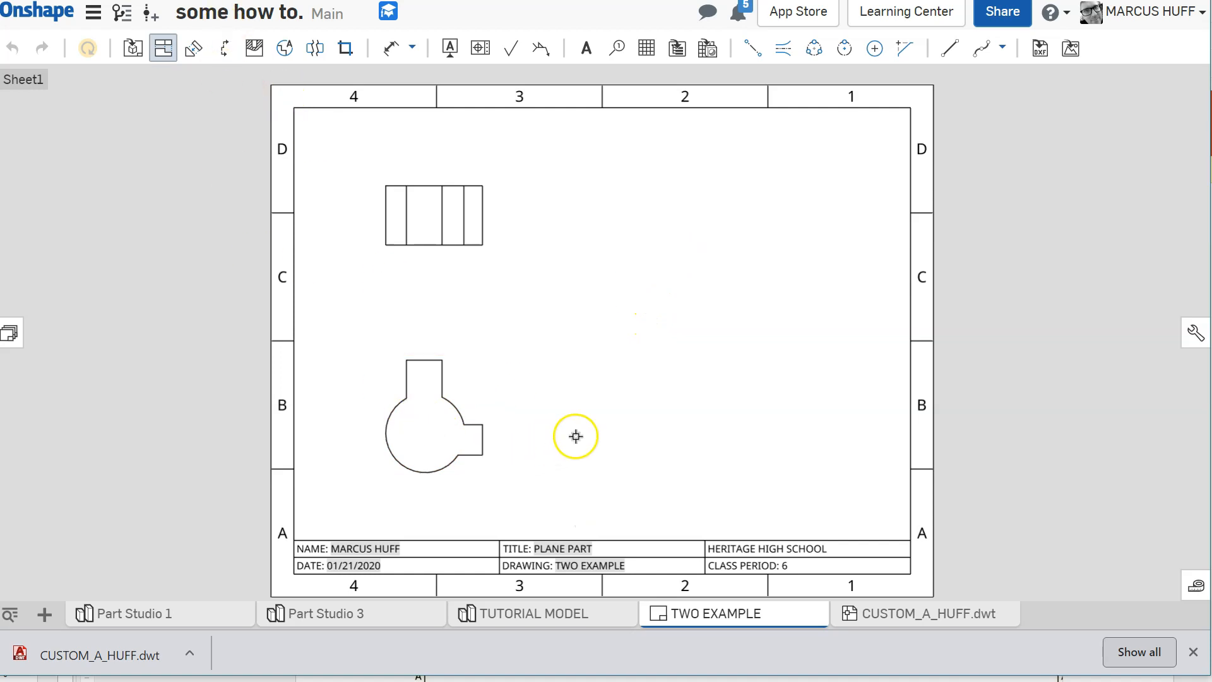
click(431, 415)
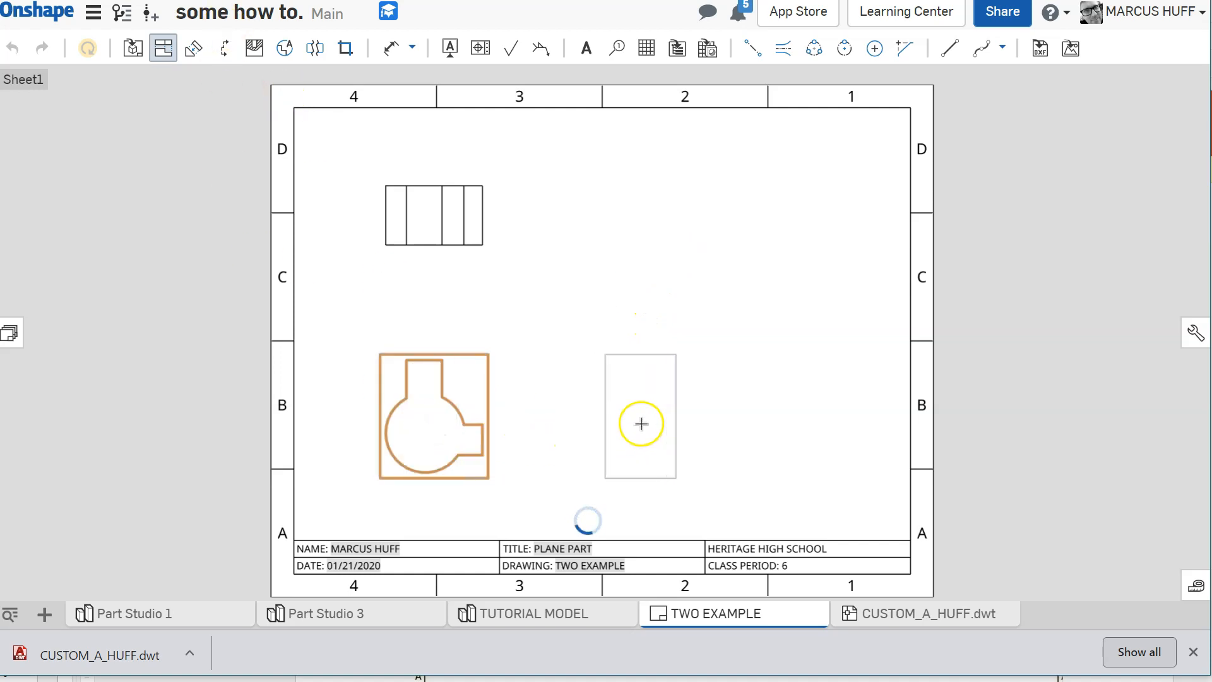
click(666, 419)
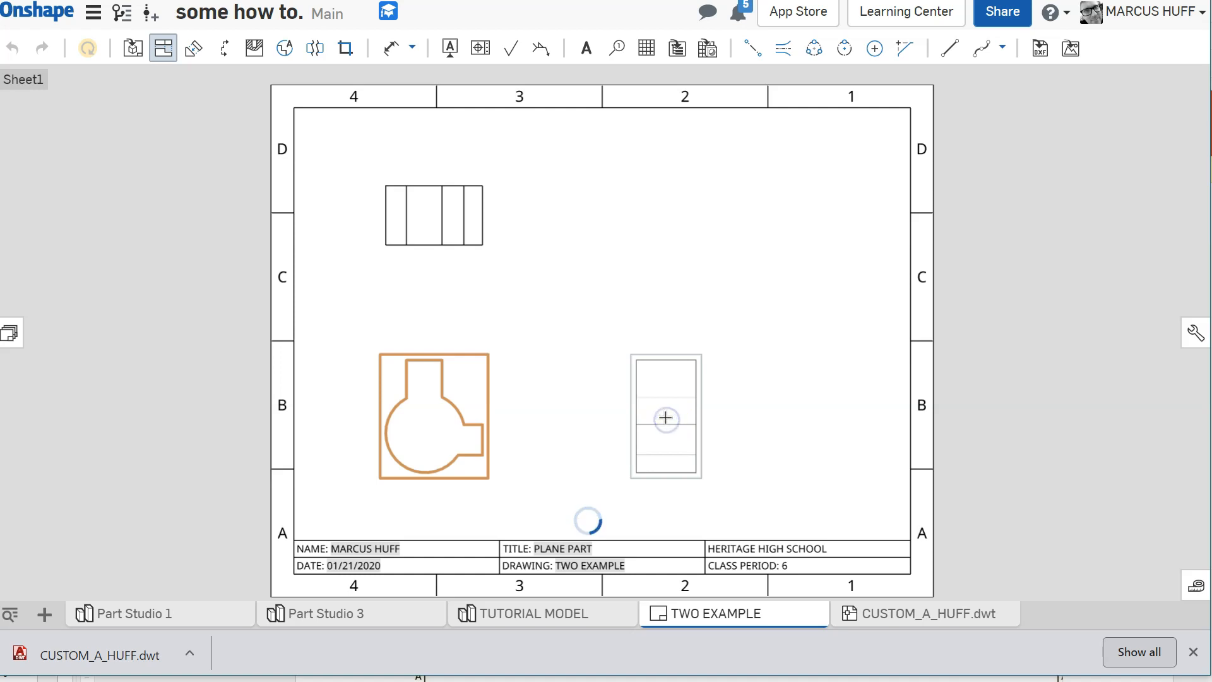
click(436, 422)
click(674, 237)
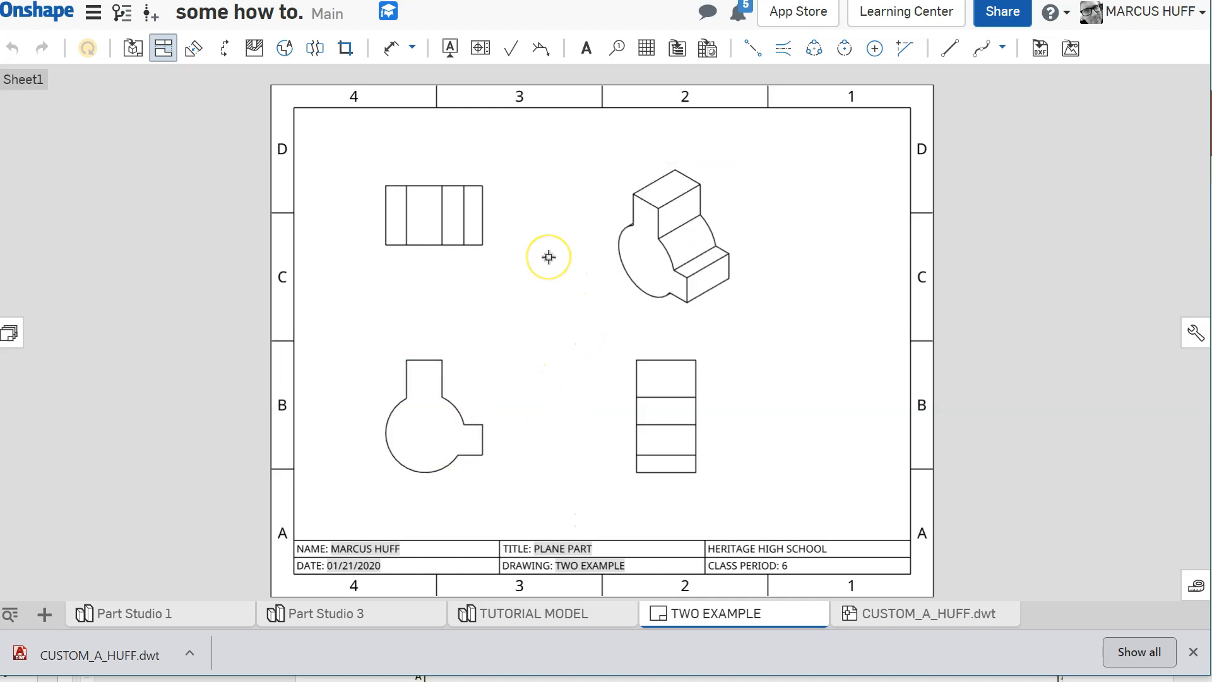
key(Escape)
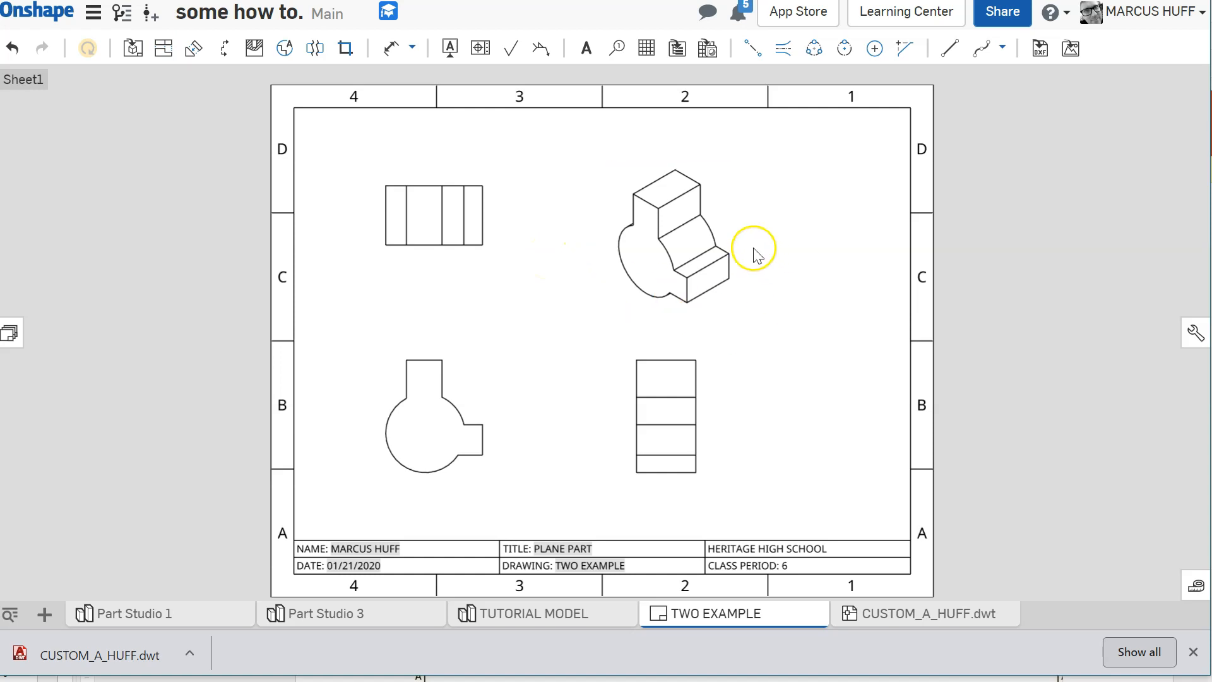
Display the isometric view of PLANE PART as a shaded view.
right_click(673, 232)
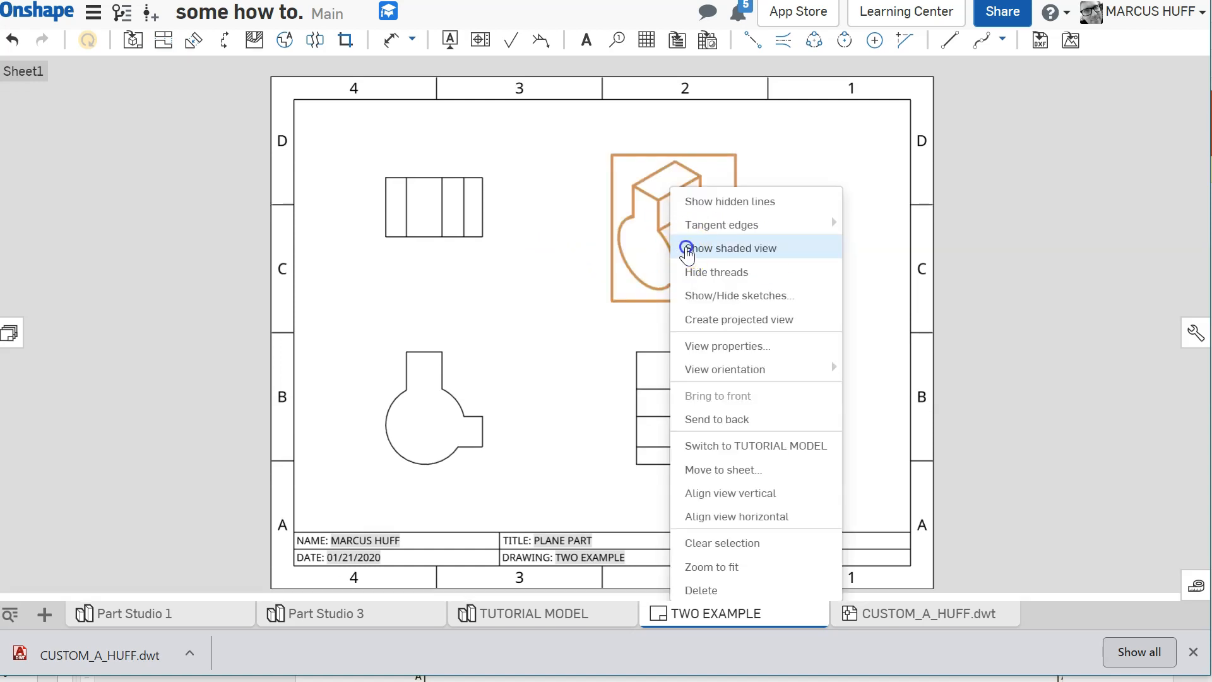
click(686, 248)
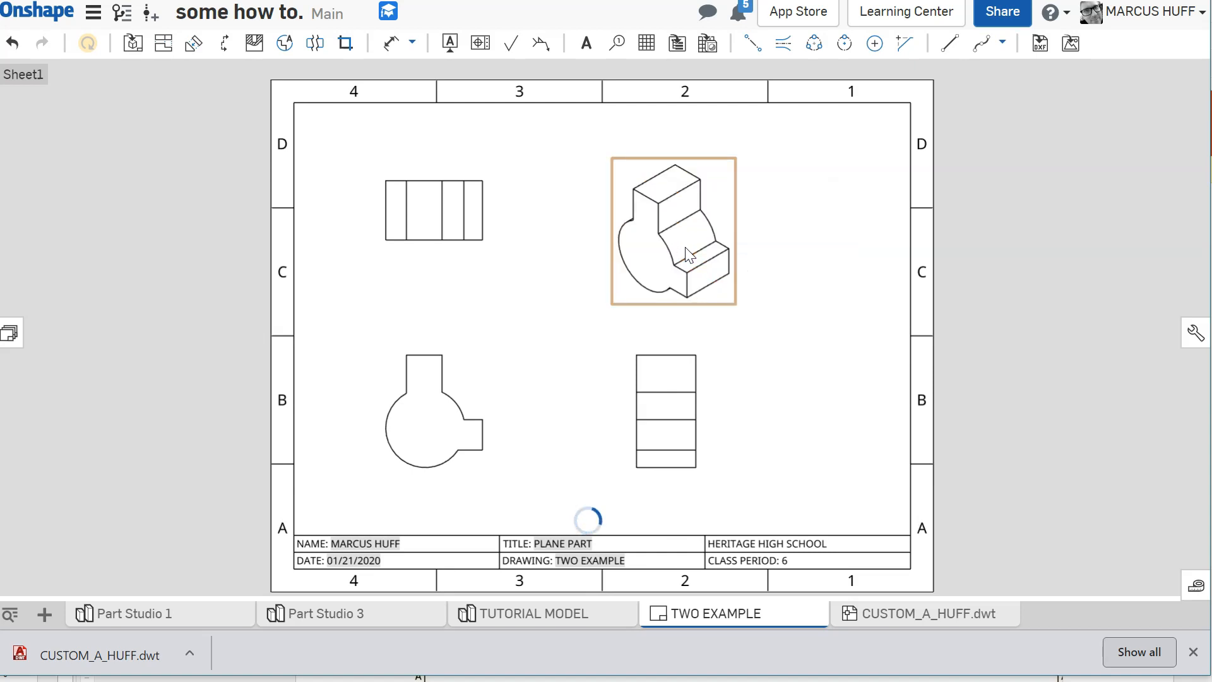